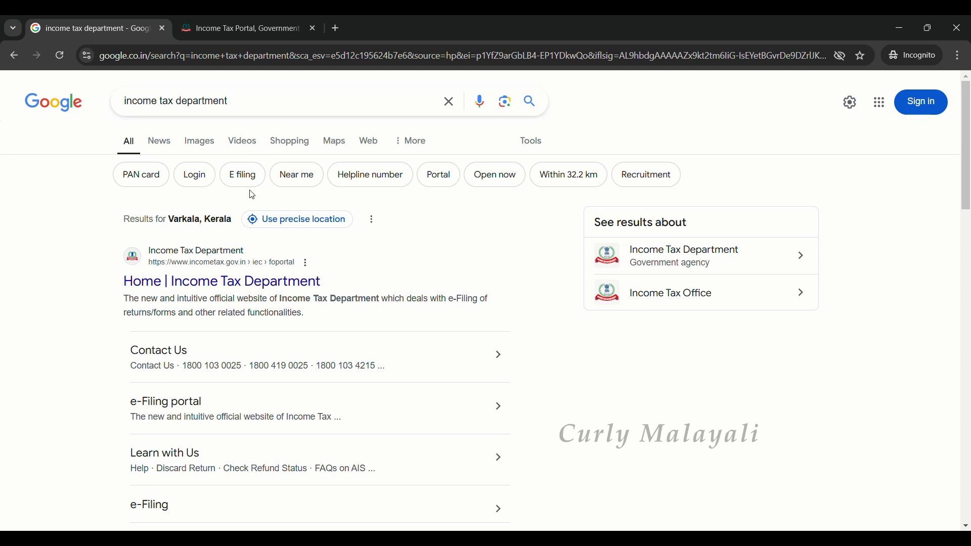
- Open the Income Tax Department home page from the search results and its tax return filing guidance for non-residents
scroll(249, 190, down, 1)
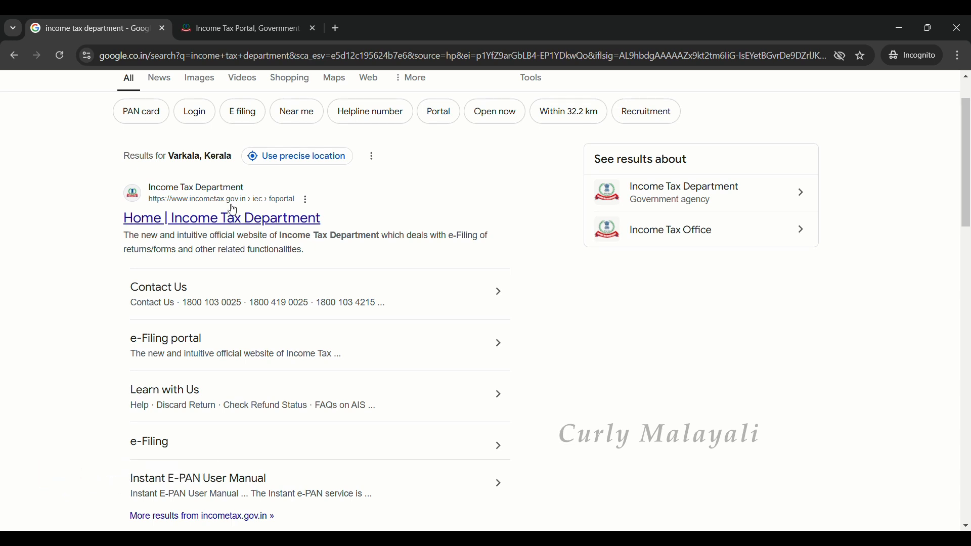
click(191, 219)
mouse_move(179, 144)
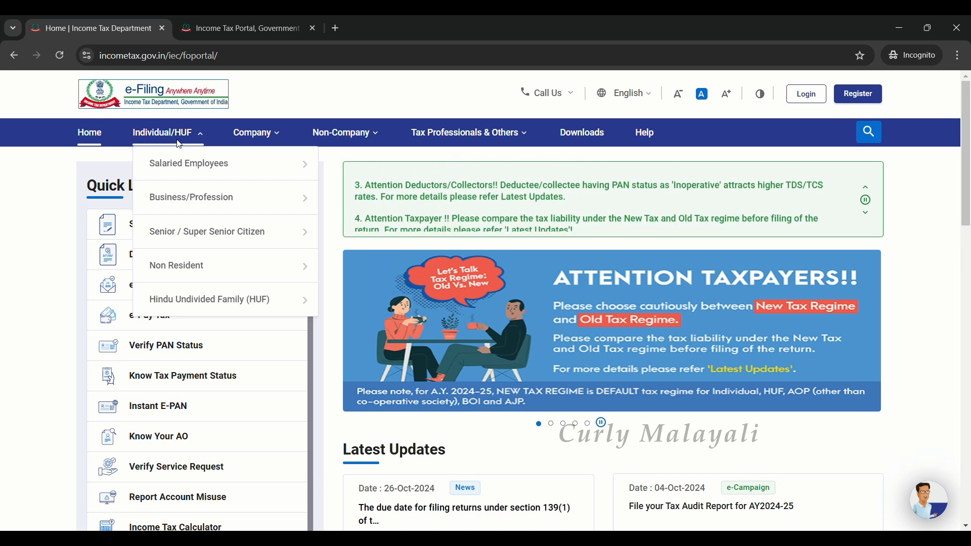
mouse_move(189, 162)
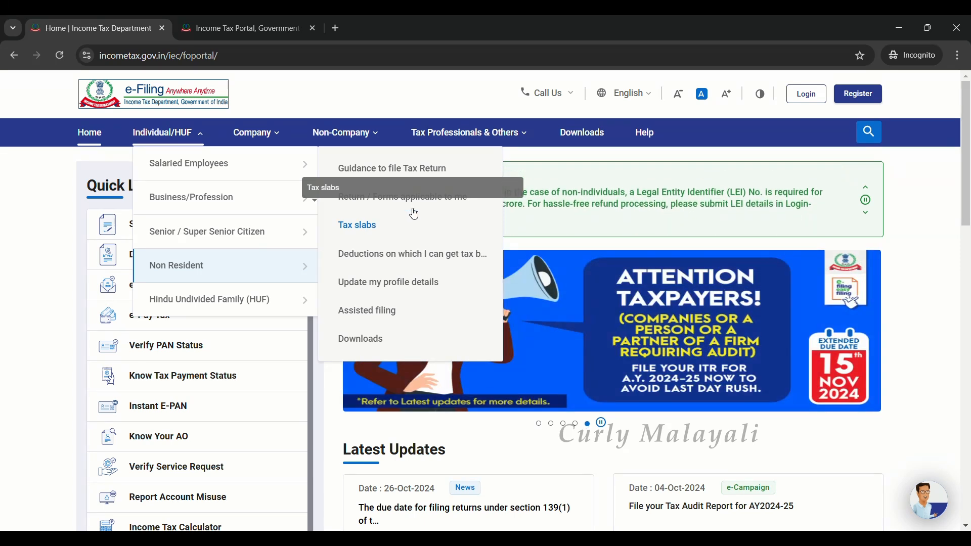
click(402, 168)
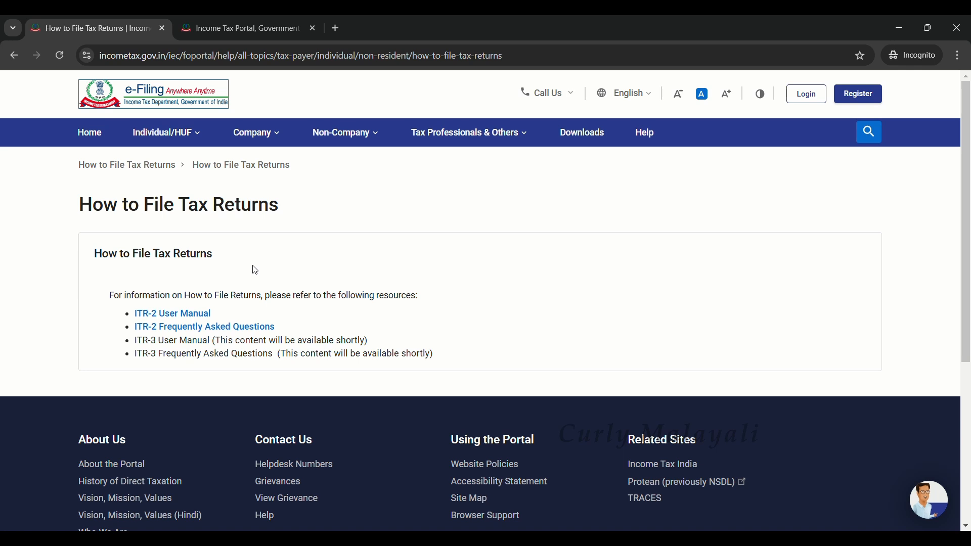
- Open the ITR-2 User Manual and read through its Part A General section on personal information, contact details and filing status
click(167, 316)
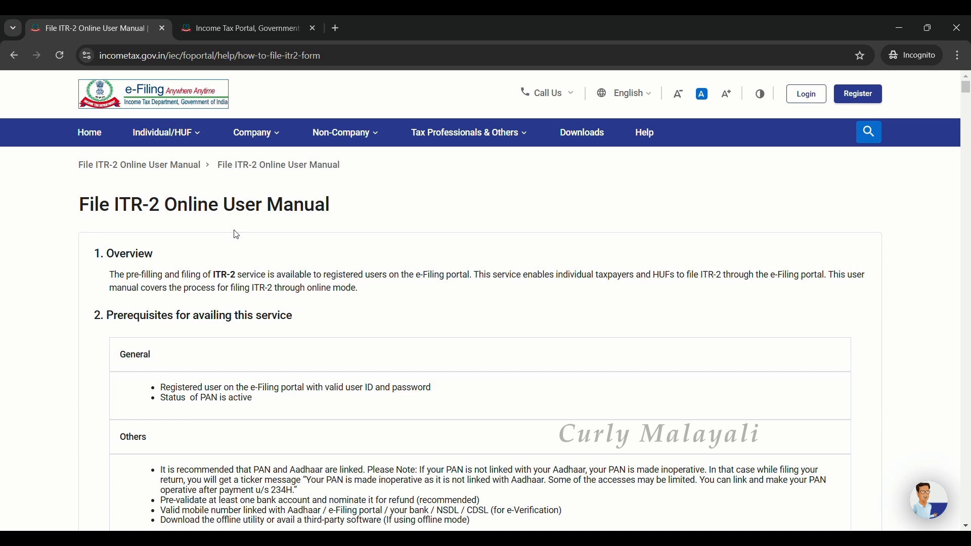
scroll(237, 235, down, 15)
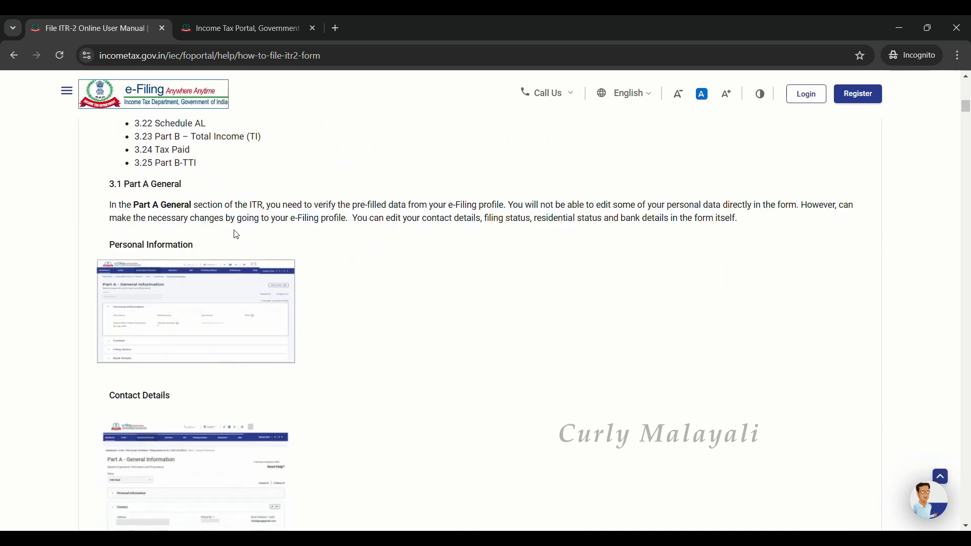
scroll(237, 235, down, 4)
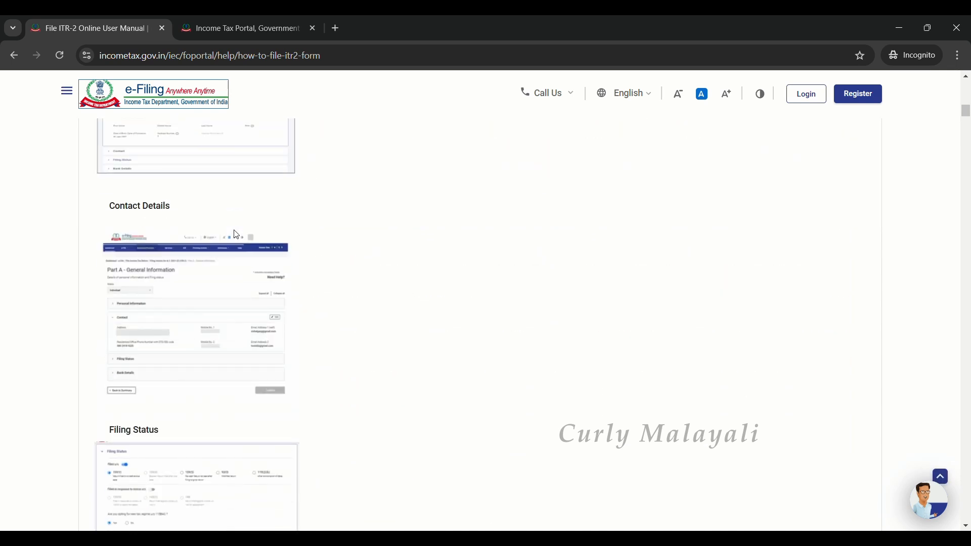
scroll(236, 235, down, 6)
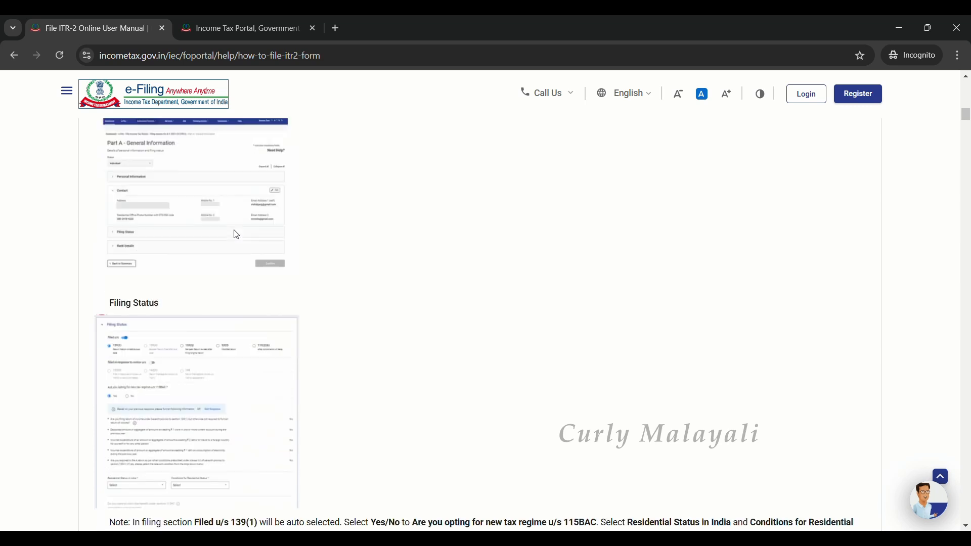
scroll(236, 235, up, 15)
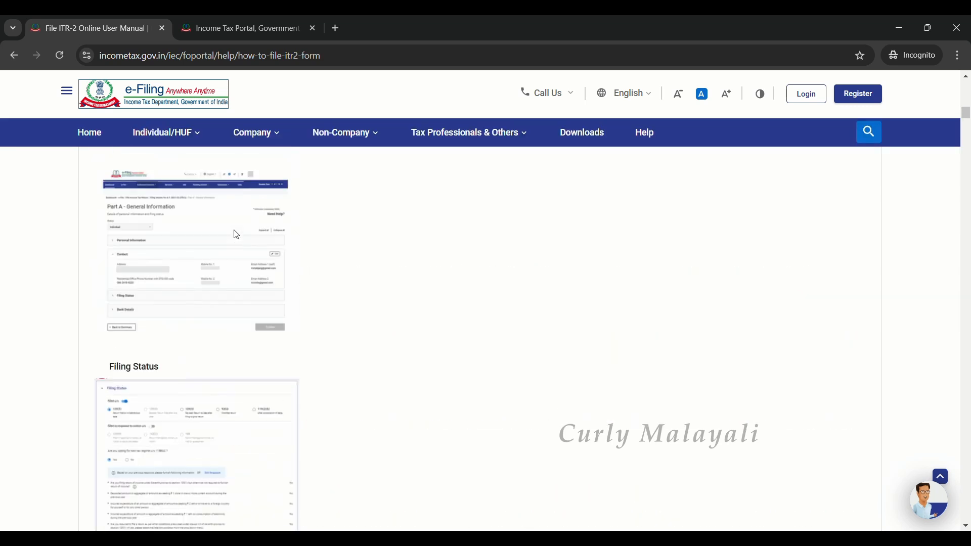
- Return to the filing guidance and read the ITR-2 Frequently Asked Questions on eligibility and required documents
click(15, 55)
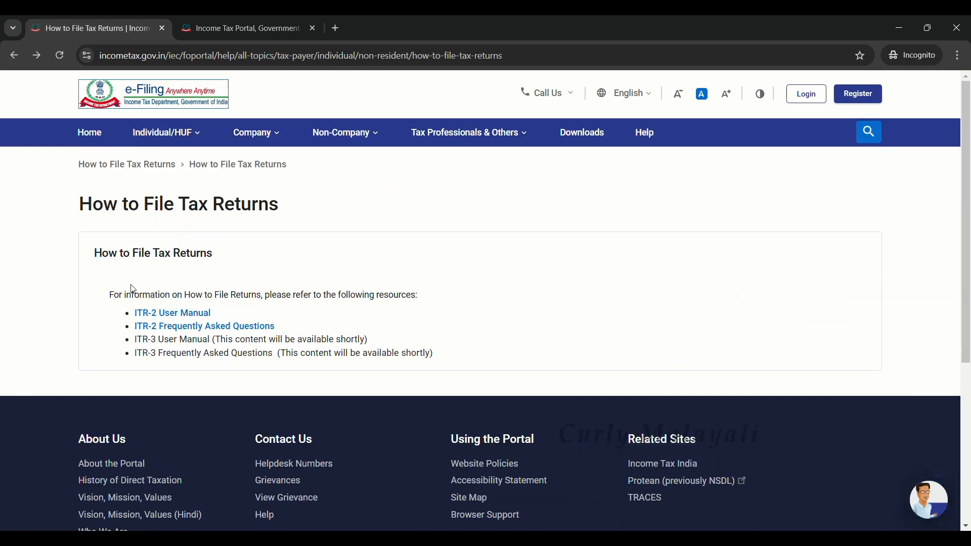
click(222, 328)
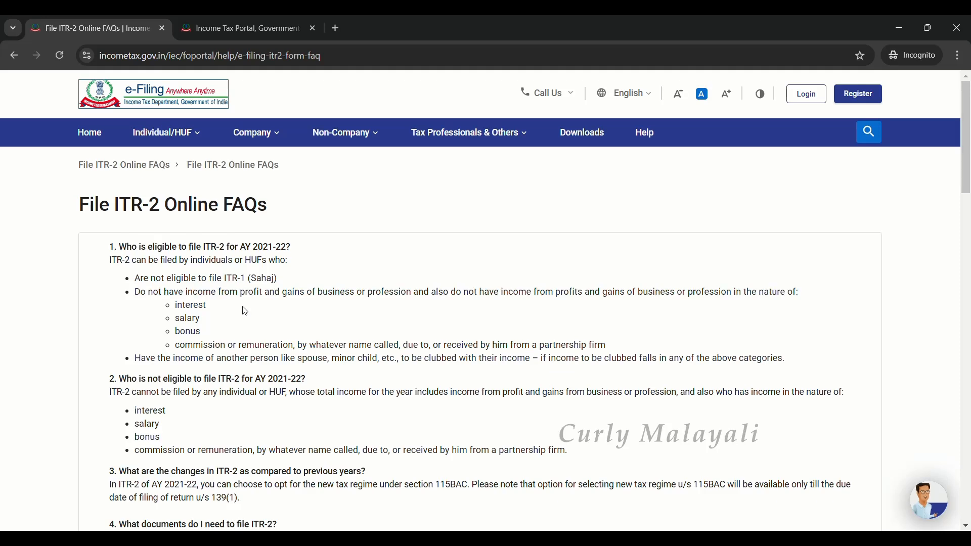
scroll(256, 300, down, 5)
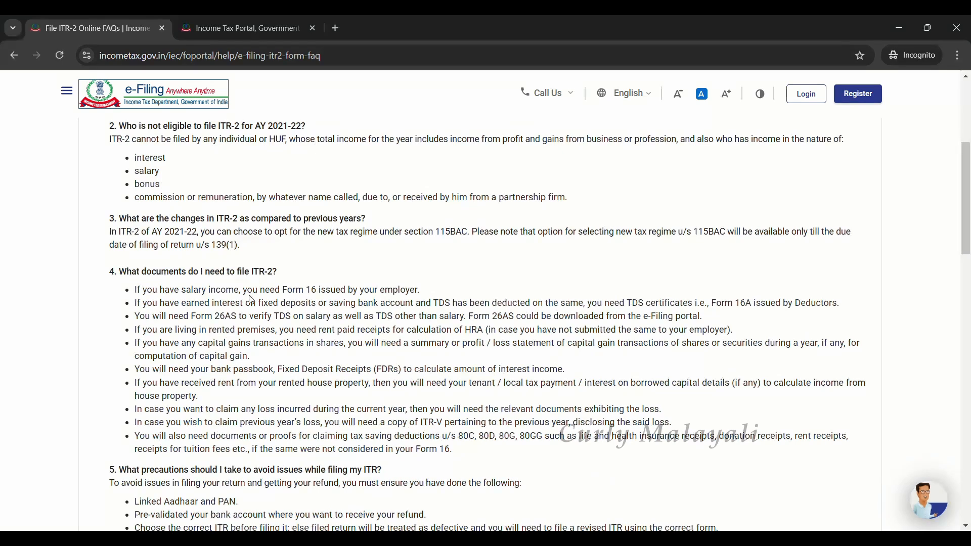
- Go back to the Google results and search for "itr efiling"
key(alt+Left)
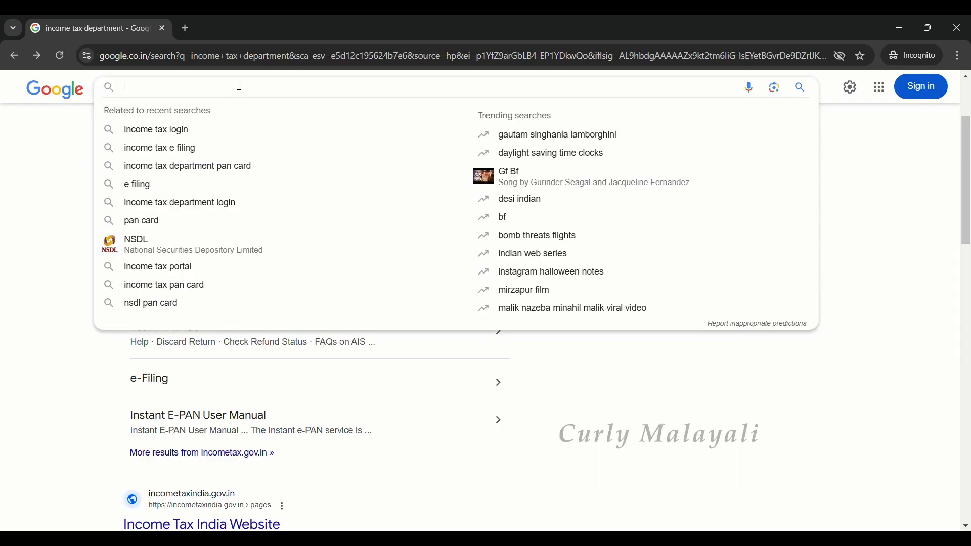
text(itr)
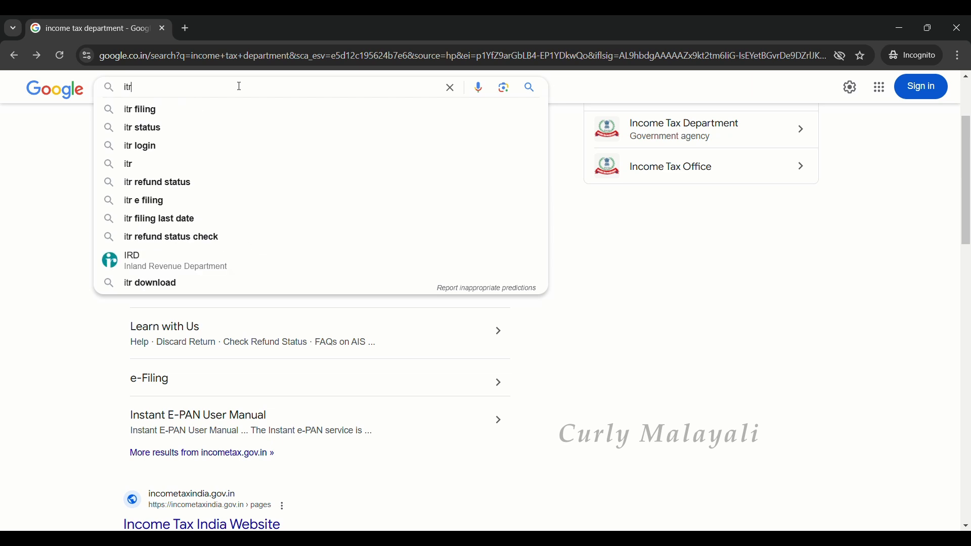
text( efiling')
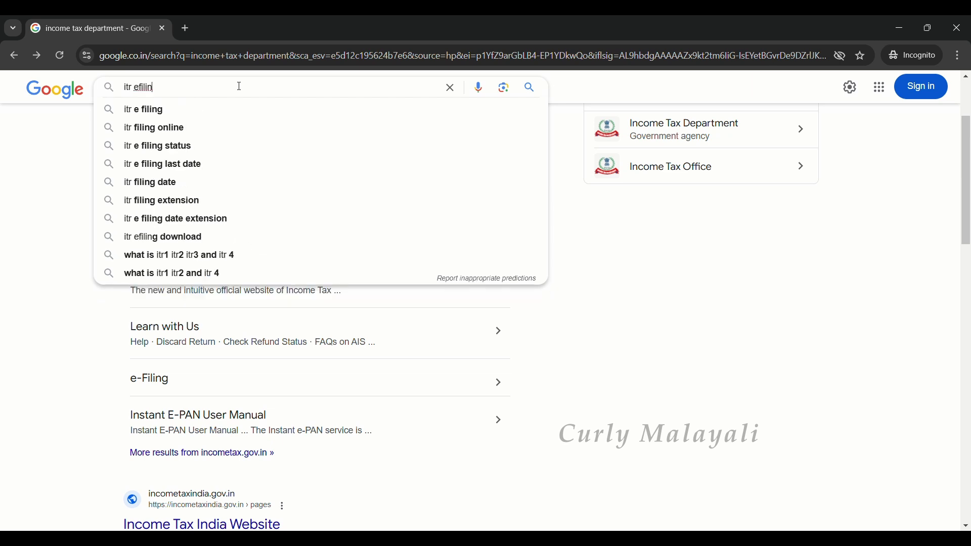
key(Return)
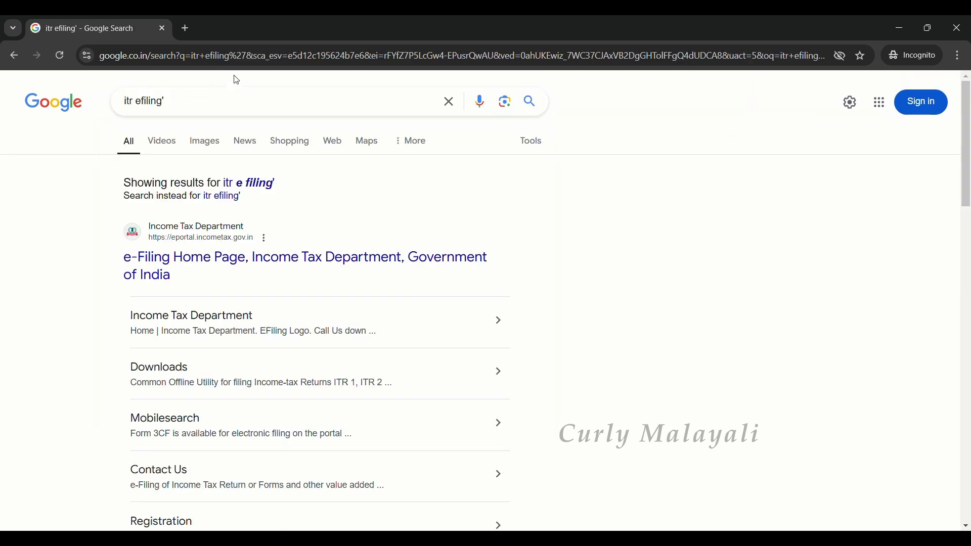
click(201, 105)
key(BackSpace)
key(Return)
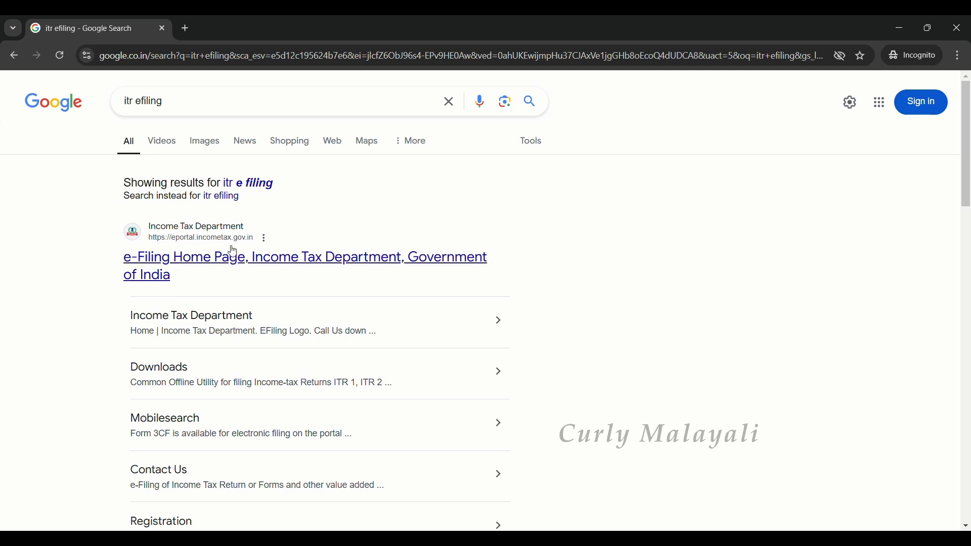
- Open the e-Filing Home Page from the results and bring up the new account registration page to review its stages
click(171, 266)
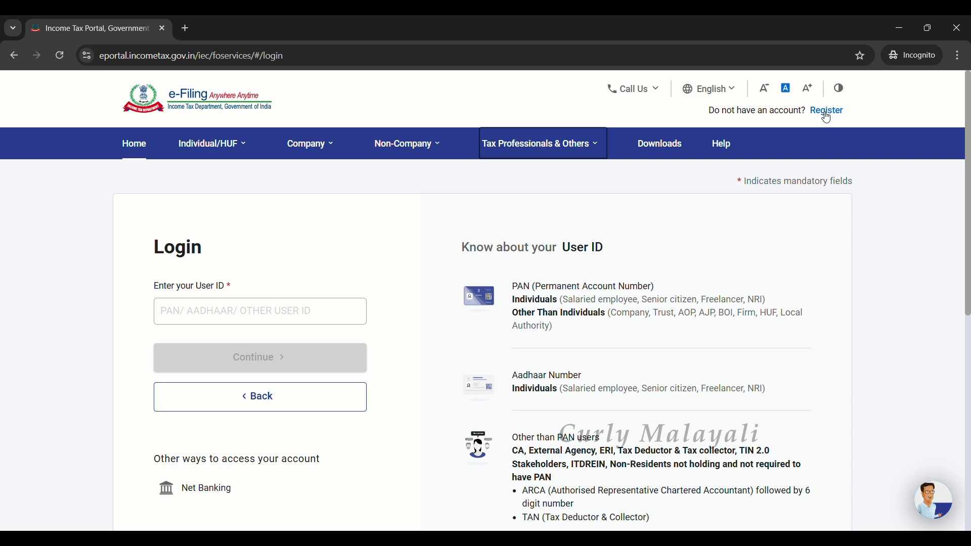
drag(822, 100, 845, 117)
click(845, 121)
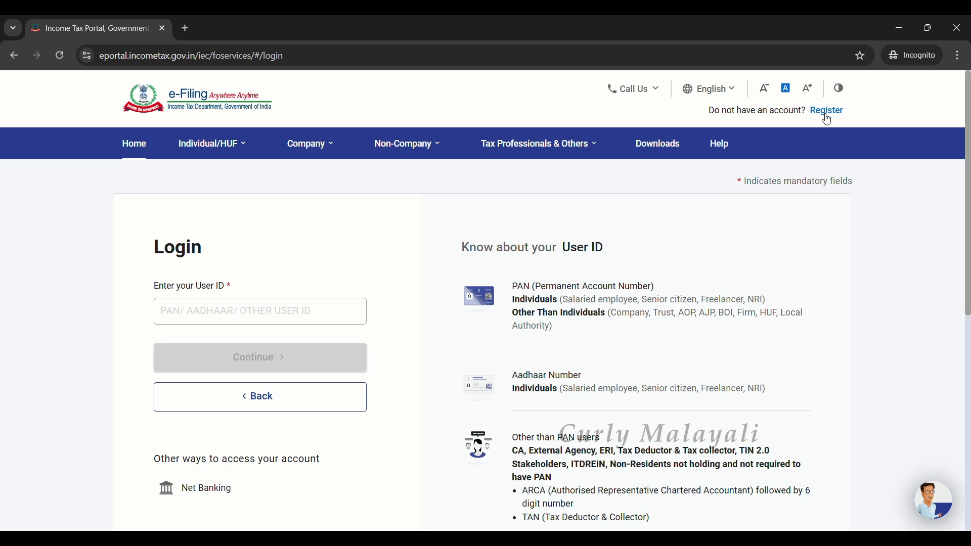
scroll(714, 289, down, 1)
scroll(730, 271, up, 1)
click(835, 110)
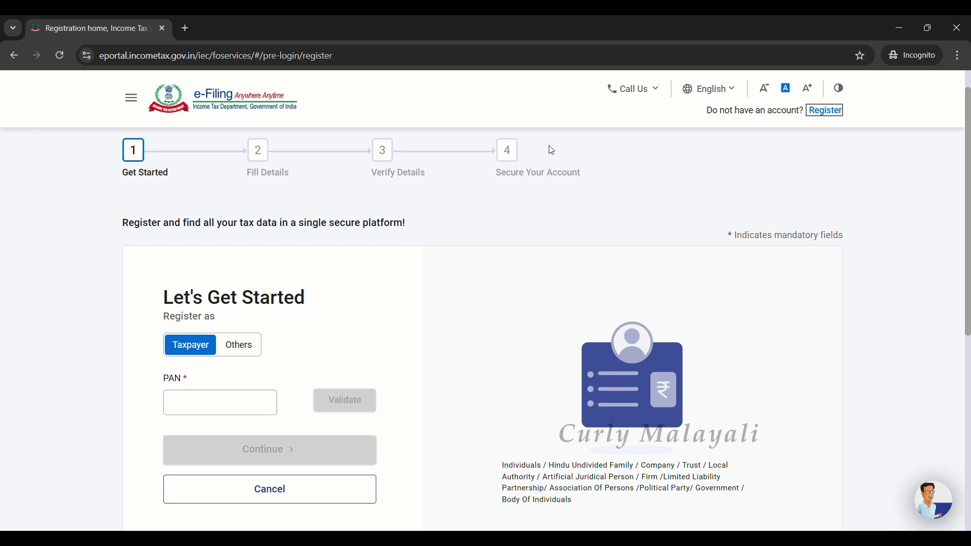
drag(600, 184, 187, 182)
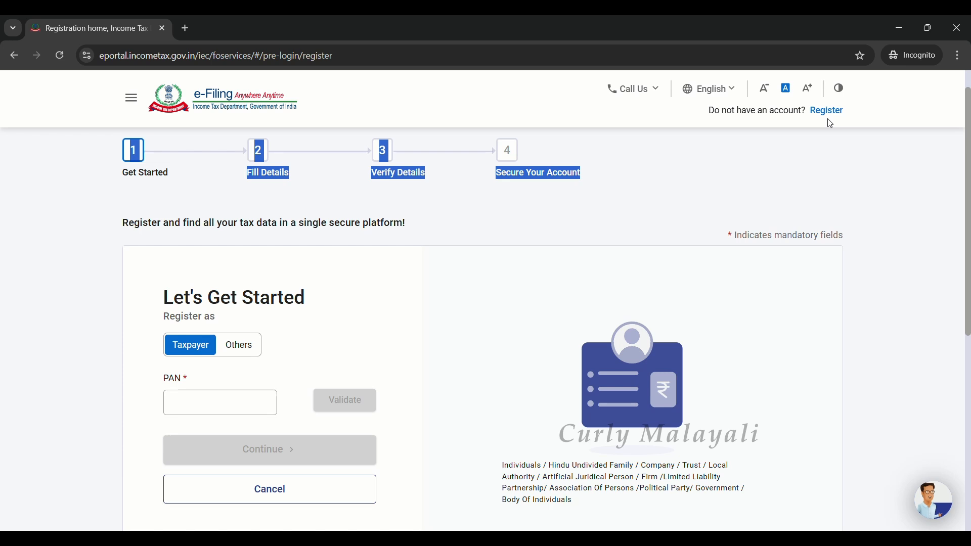
scroll(805, 184, down, 4)
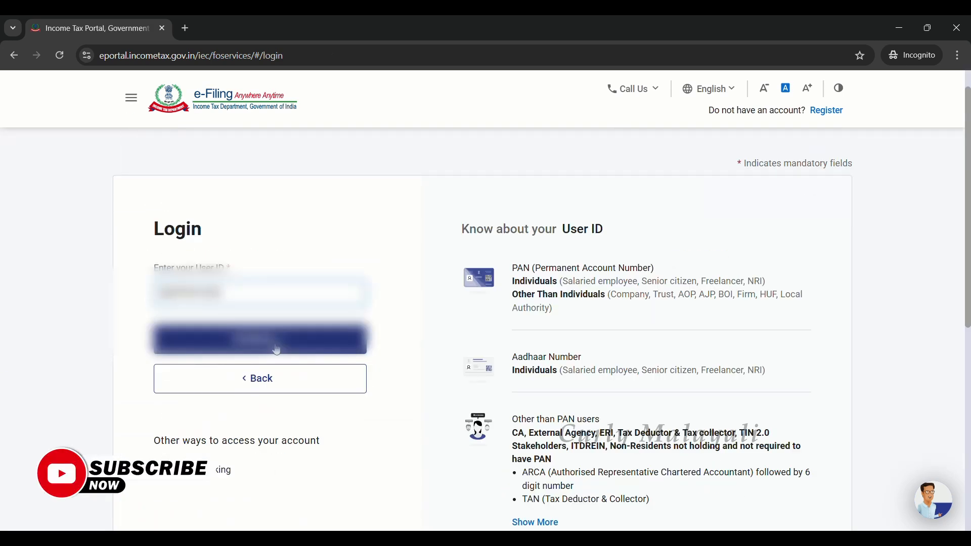
- Log in to the e-Filing portal with the user ID, the confirmed secure access message and the account password
click(277, 350)
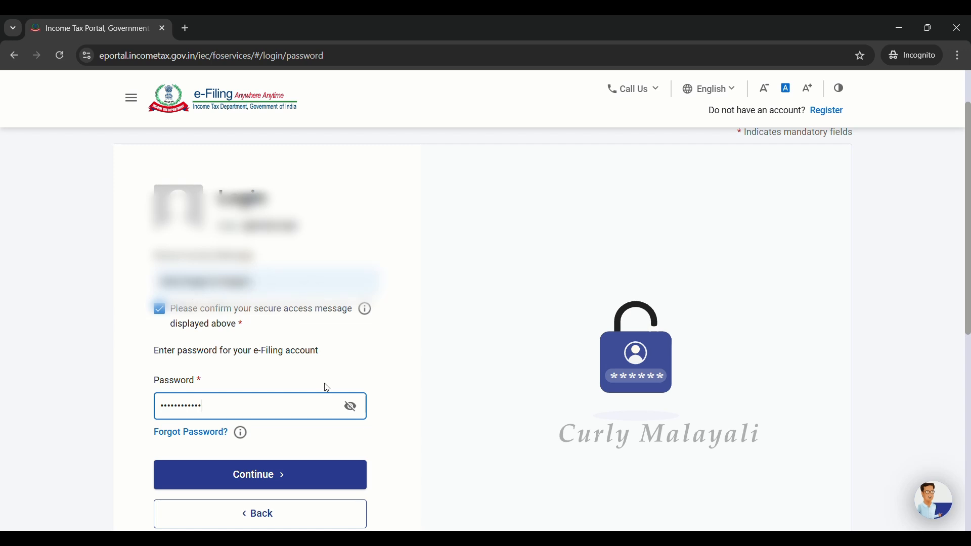
click(265, 477)
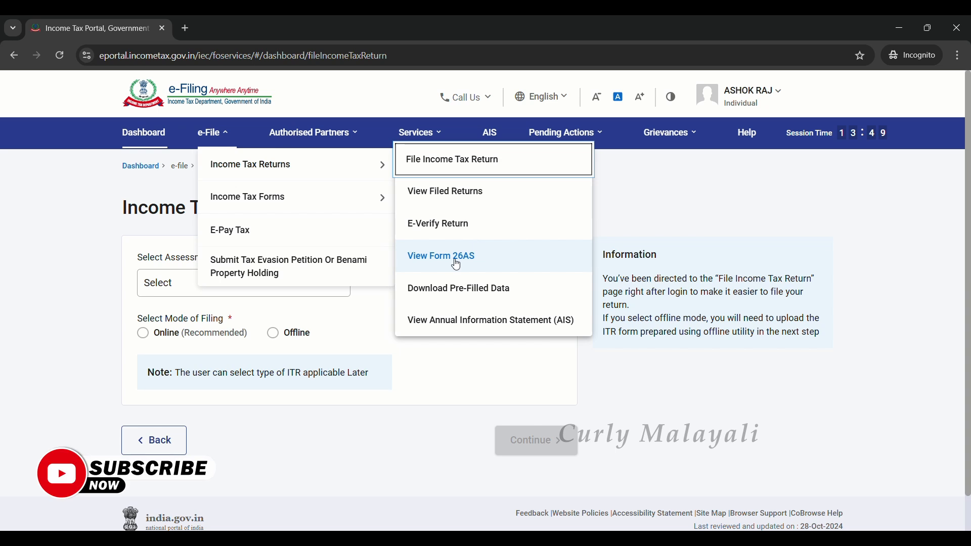
- Open Form 26AS on the TRACES site, confirming the redirect disclaimer and agreeing to the usage of Form 16 / 16A
click(487, 265)
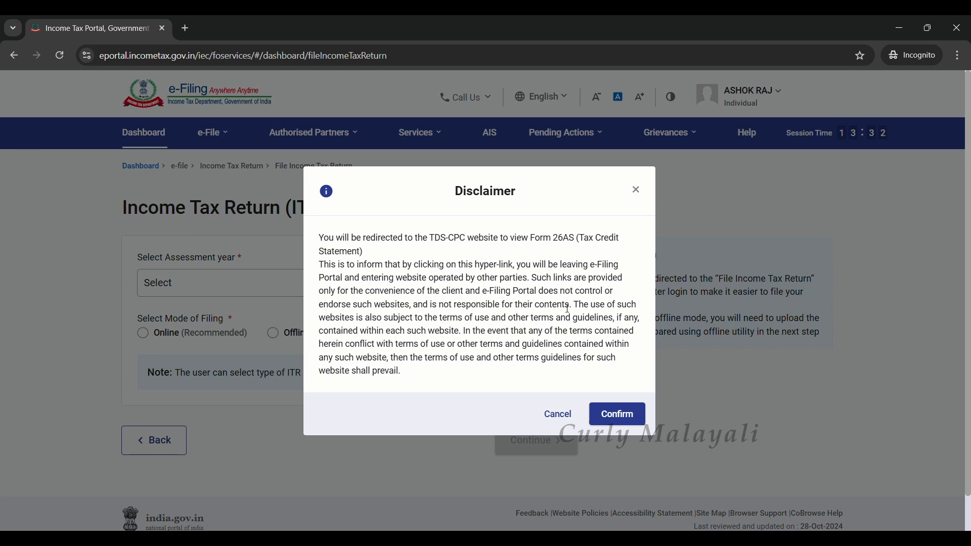
click(609, 408)
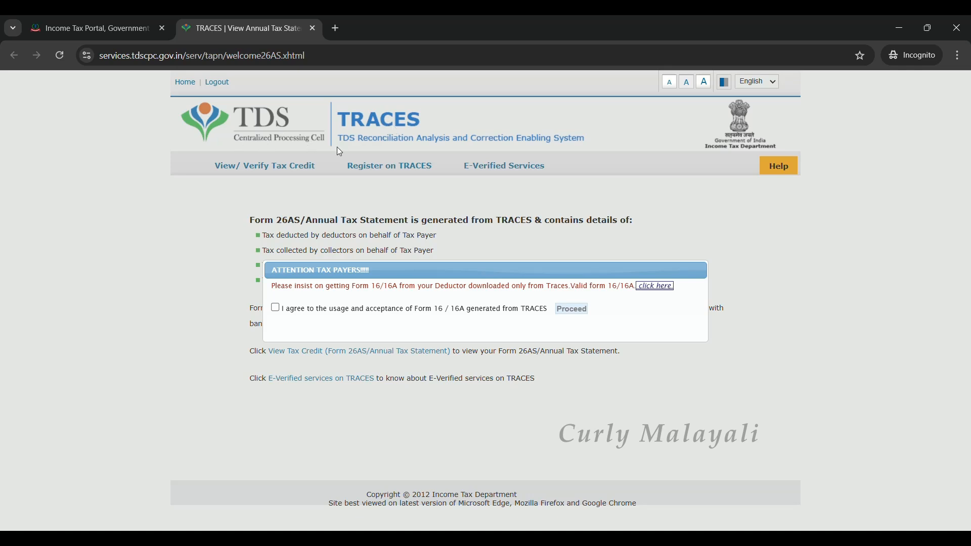
click(275, 308)
click(580, 309)
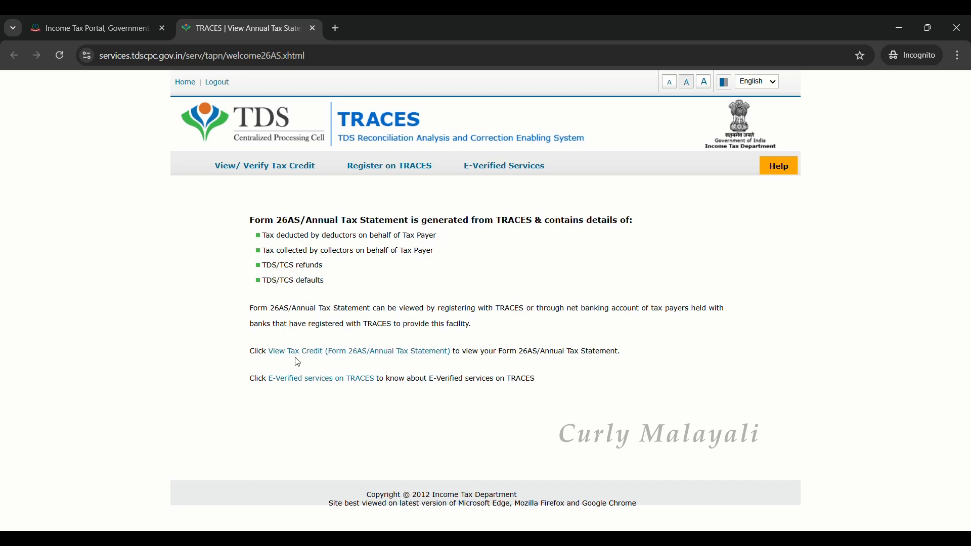
- Open View Tax Credit (Form 26AS/Annual Tax Statement) and display the statement for assessment year 2024-25 as HTML
click(312, 354)
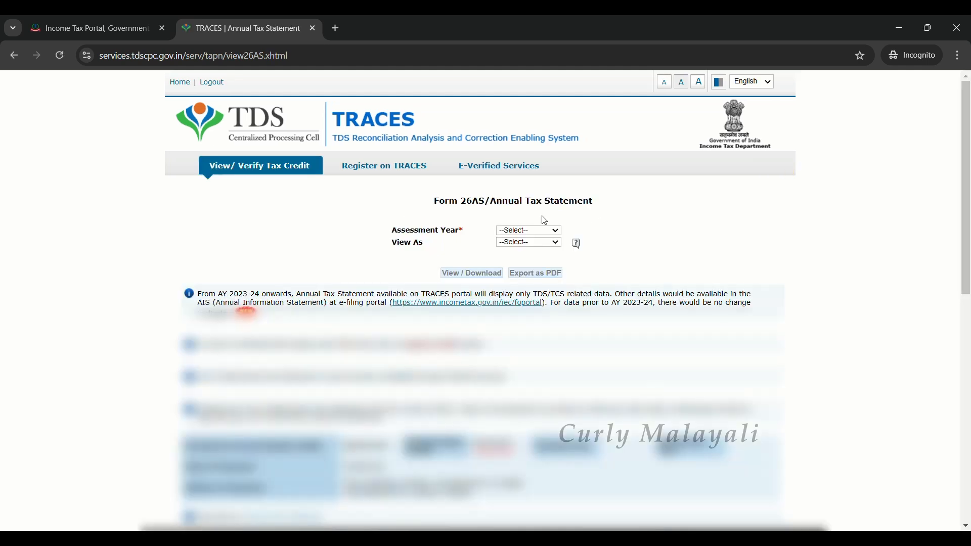
click(556, 229)
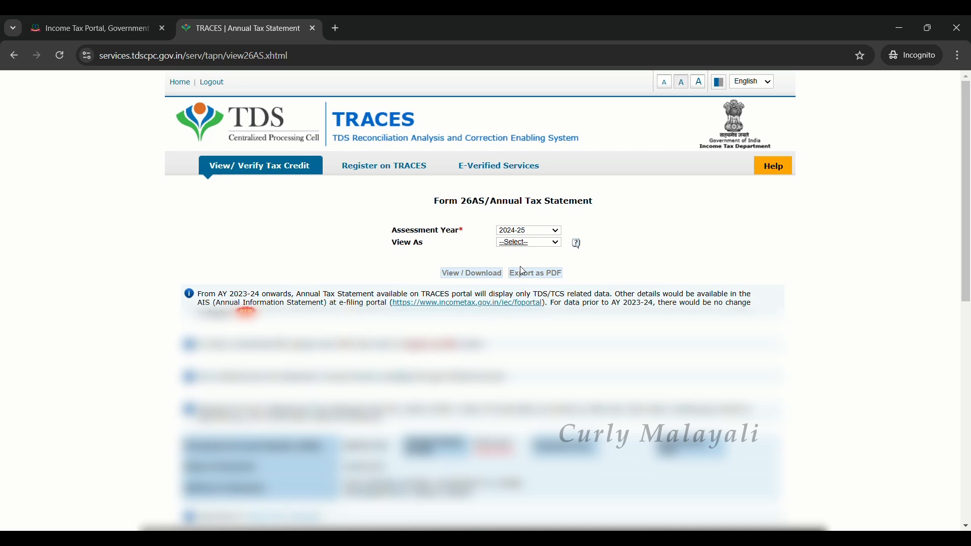
key(Down)
click(470, 273)
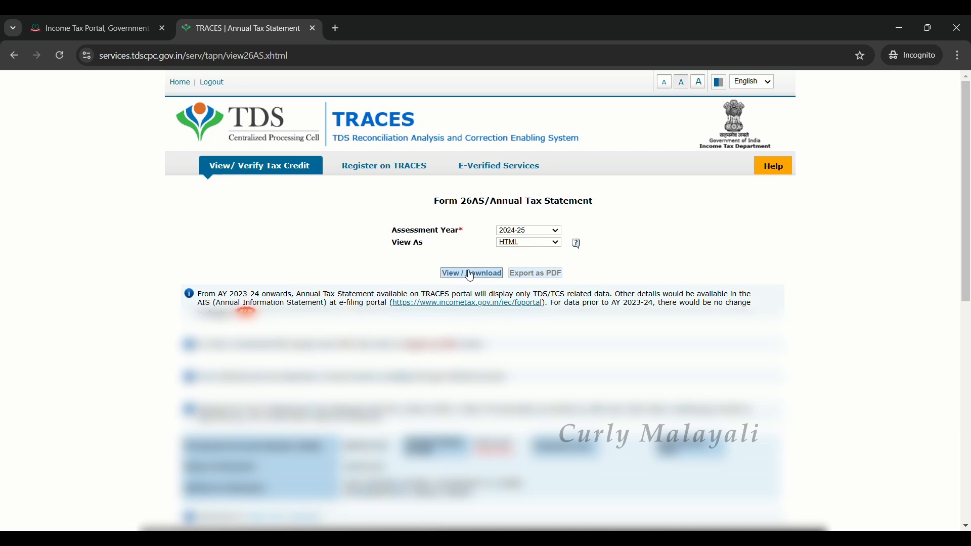
click(462, 277)
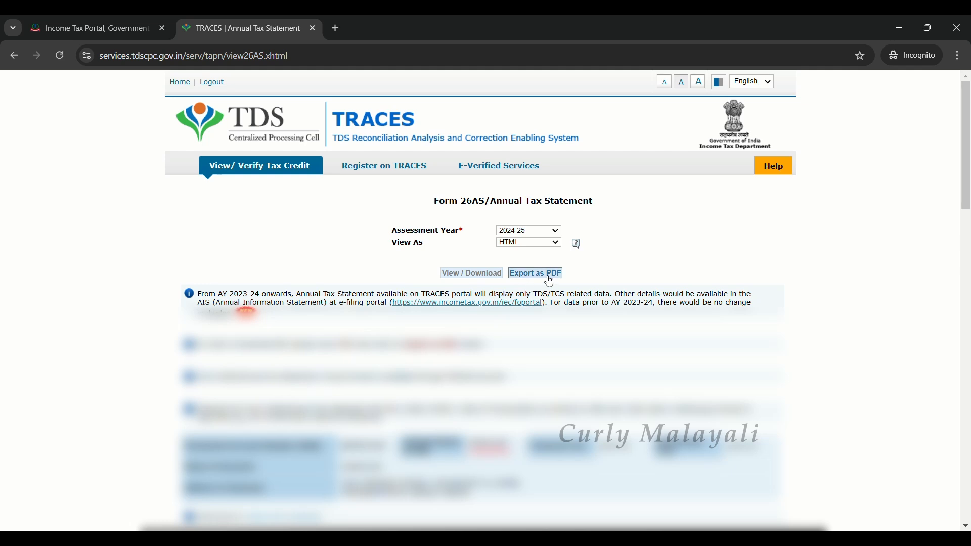
- Review the annual tax statement's sections from Part I on tax deducted at source through Part VIII
scroll(550, 281, down, 10)
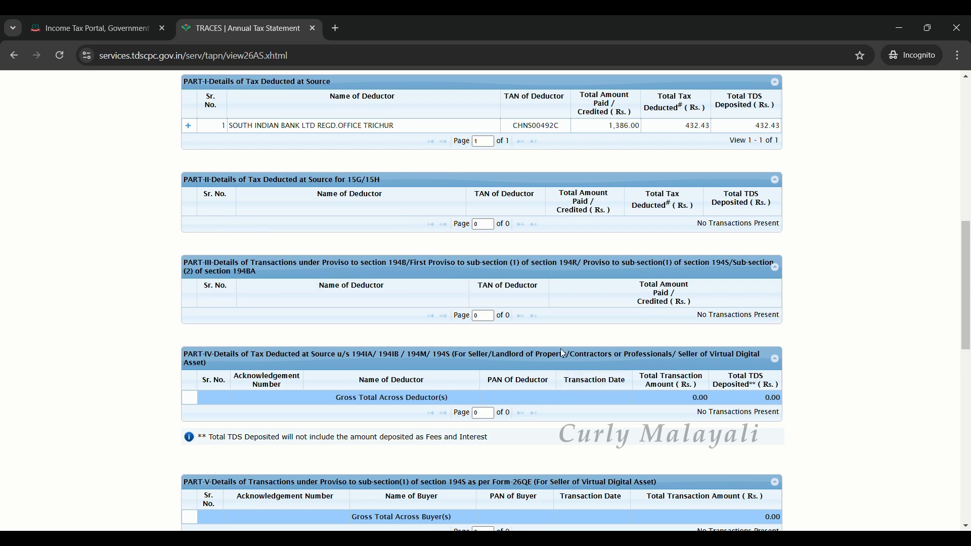
scroll(563, 353, down, 5)
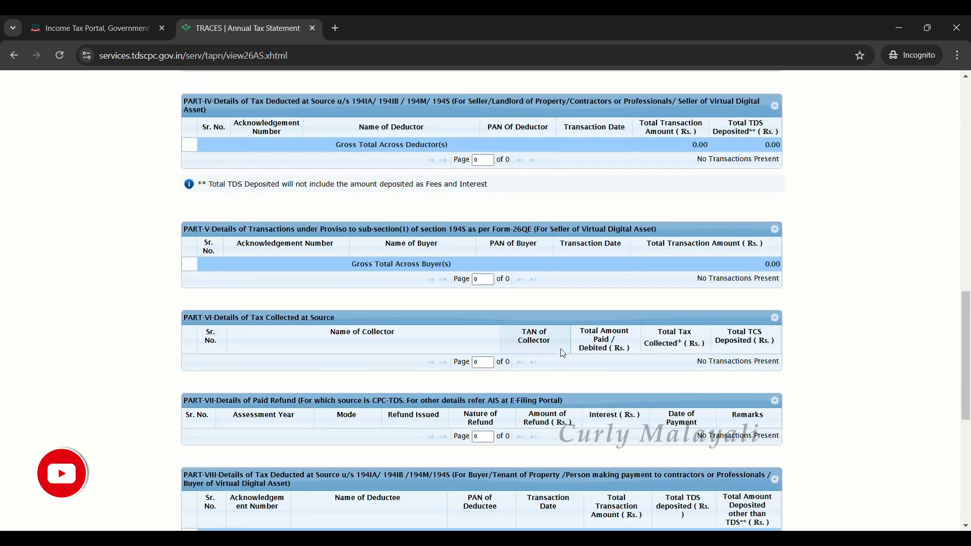
scroll(563, 353, down, 1)
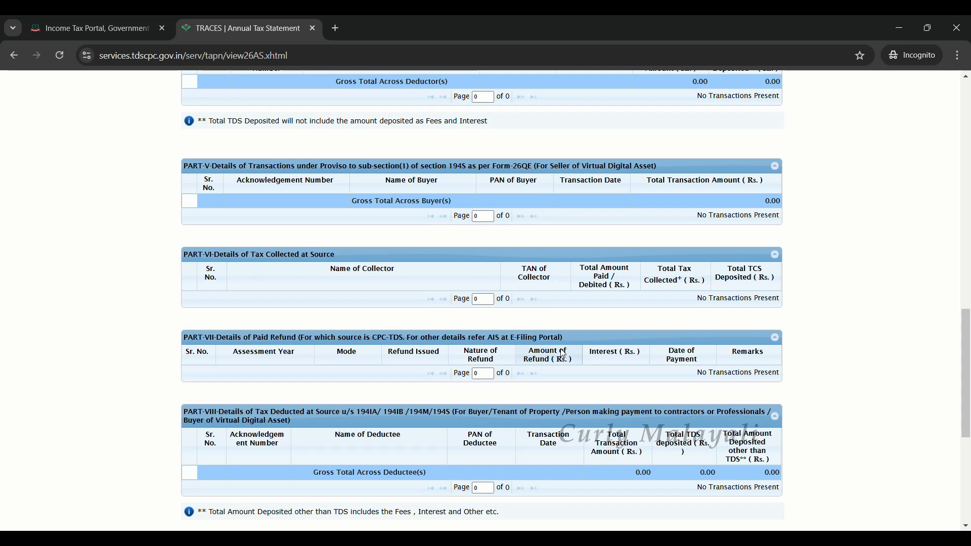
scroll(561, 352, down, 4)
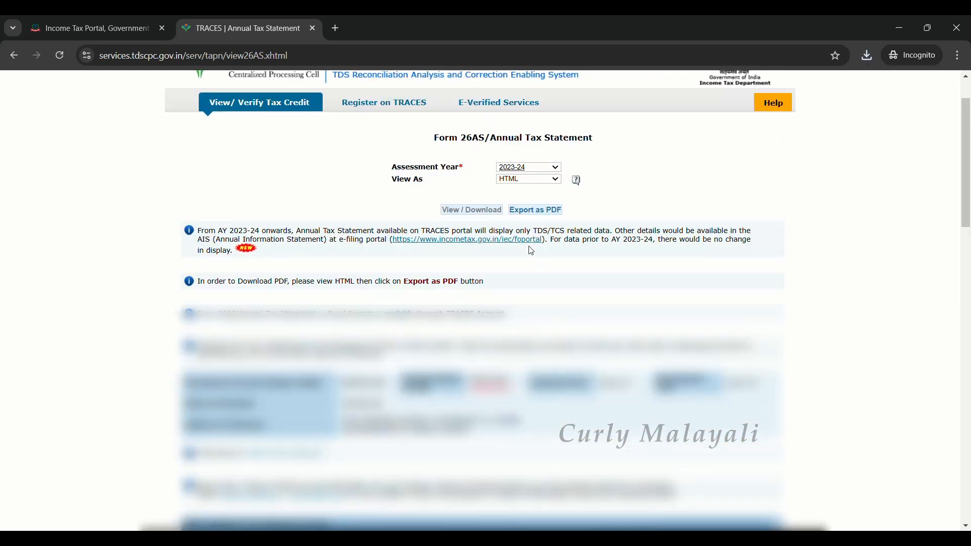
- Begin an income tax return on the e-Filing portal for assessment year 2024-25 in Online filing mode
scroll(628, 180, up, 1)
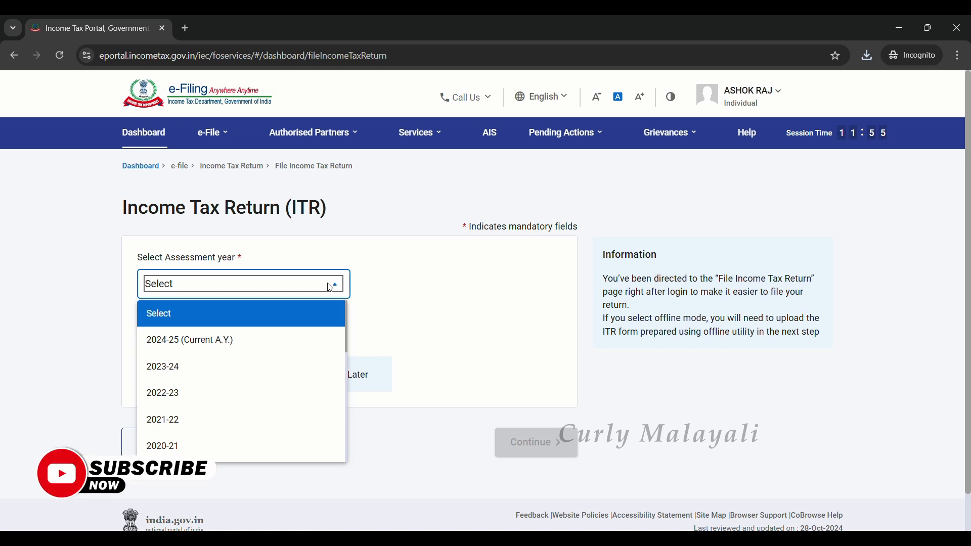
click(240, 340)
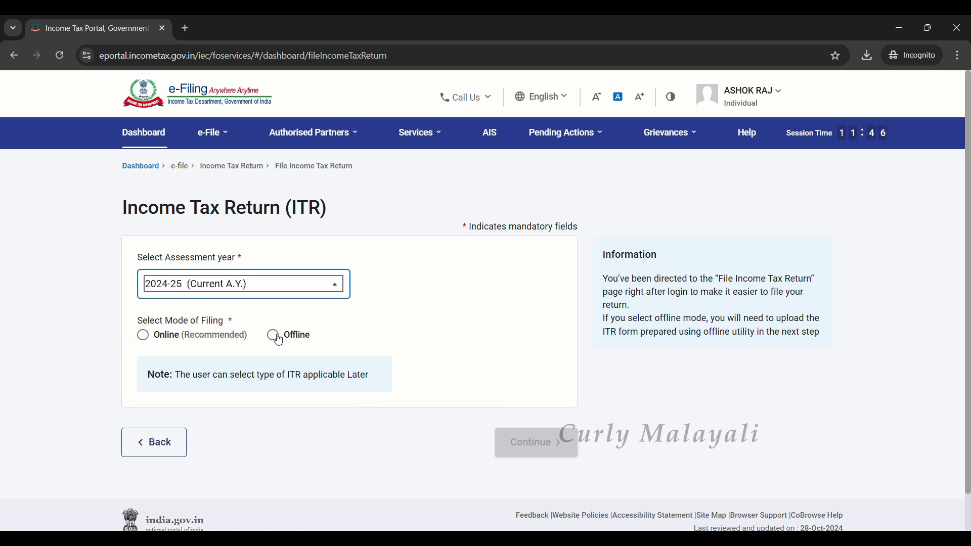
click(143, 339)
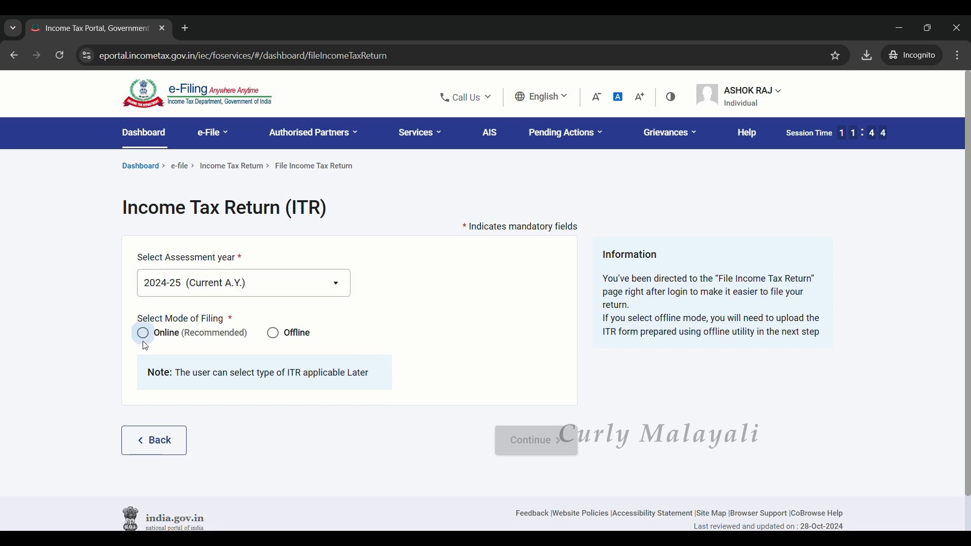
click(145, 341)
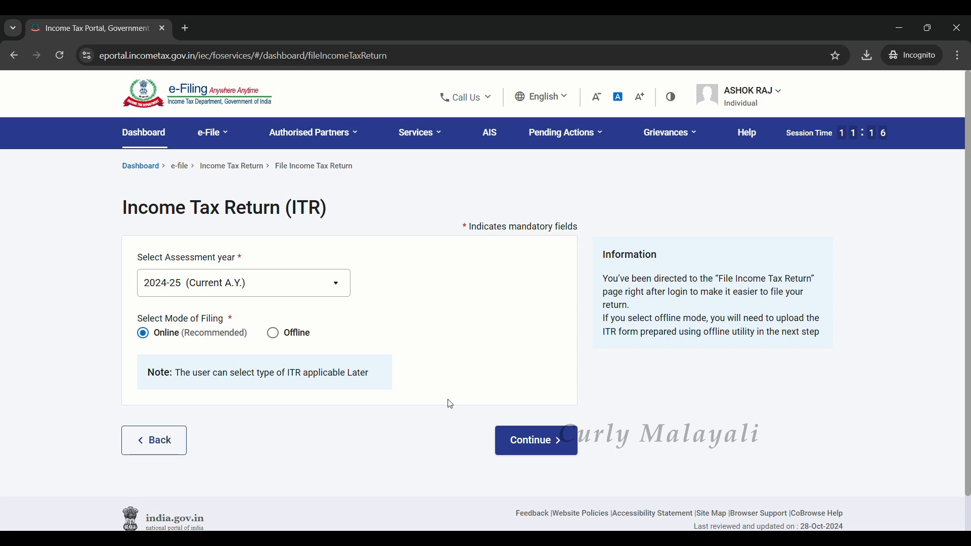
click(530, 454)
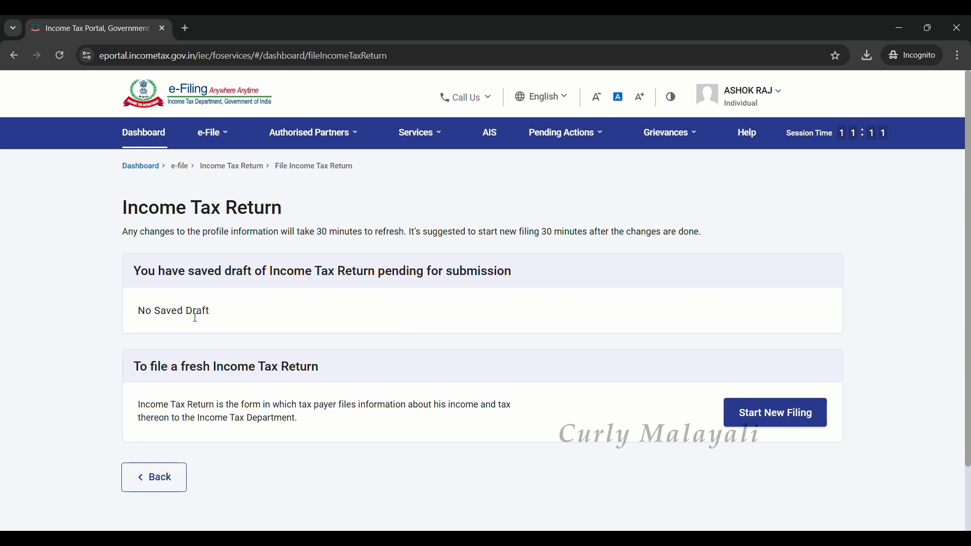
- Start a new filing with the Individual status and choose the ITR-2 form
click(776, 424)
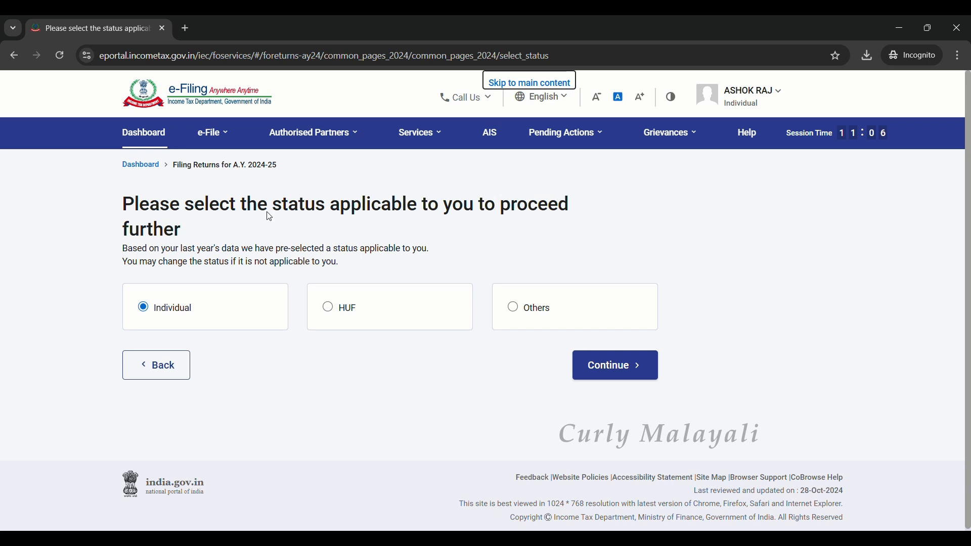
click(628, 361)
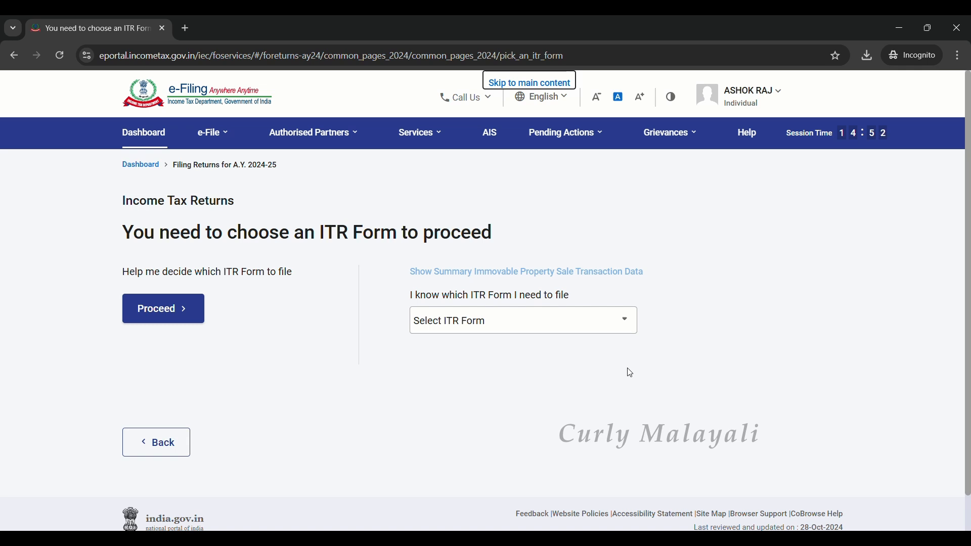
click(481, 332)
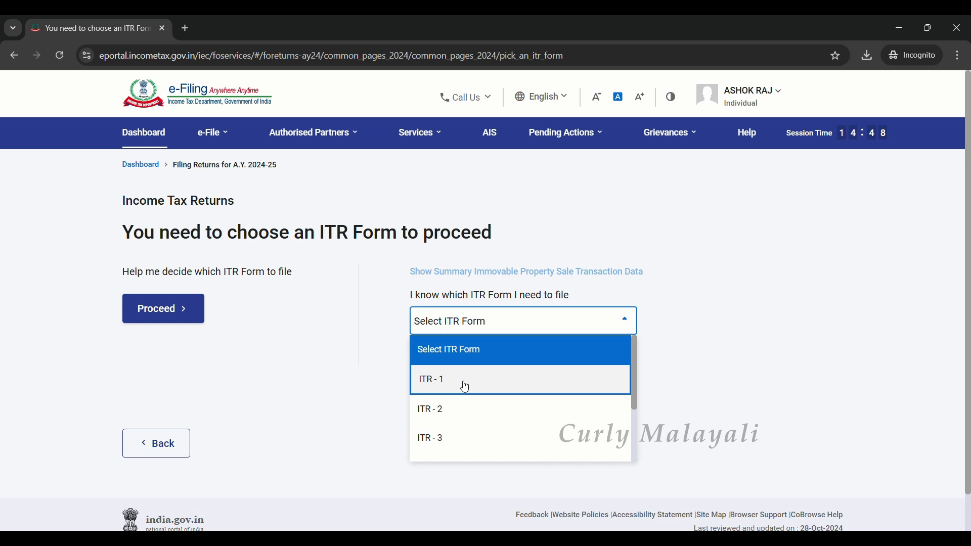
click(451, 408)
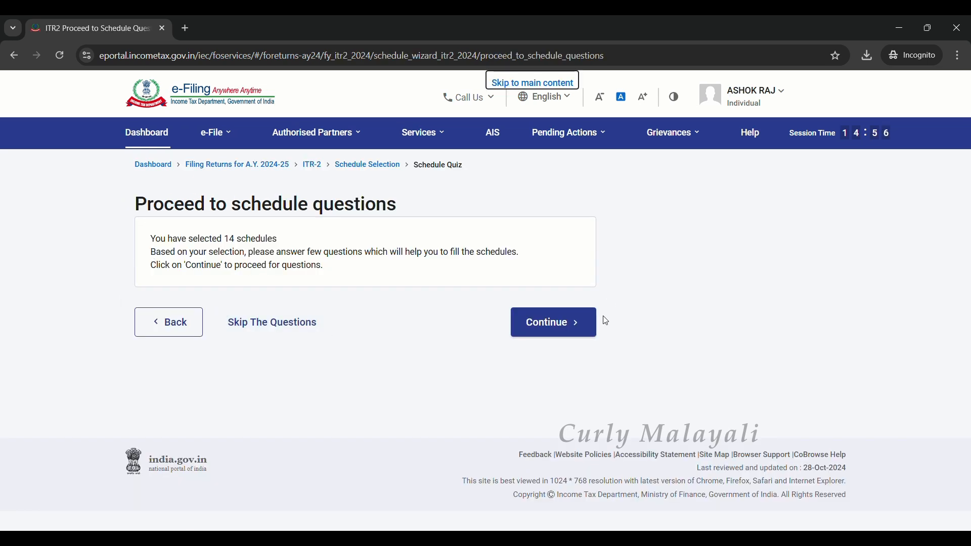
- Proceed to the schedule questions and submit General Information with No for opting out of the new tax regime
click(563, 333)
scroll(559, 329, down, 3)
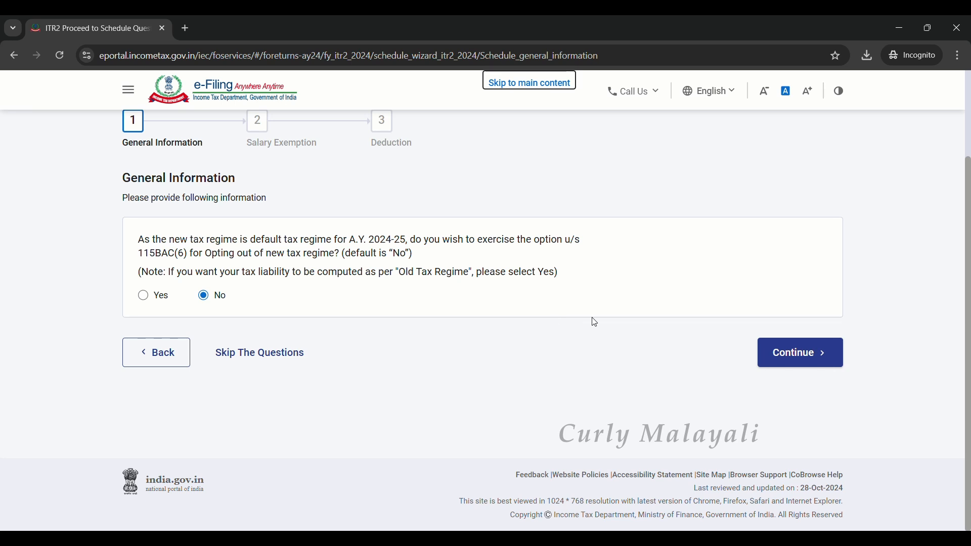
click(800, 363)
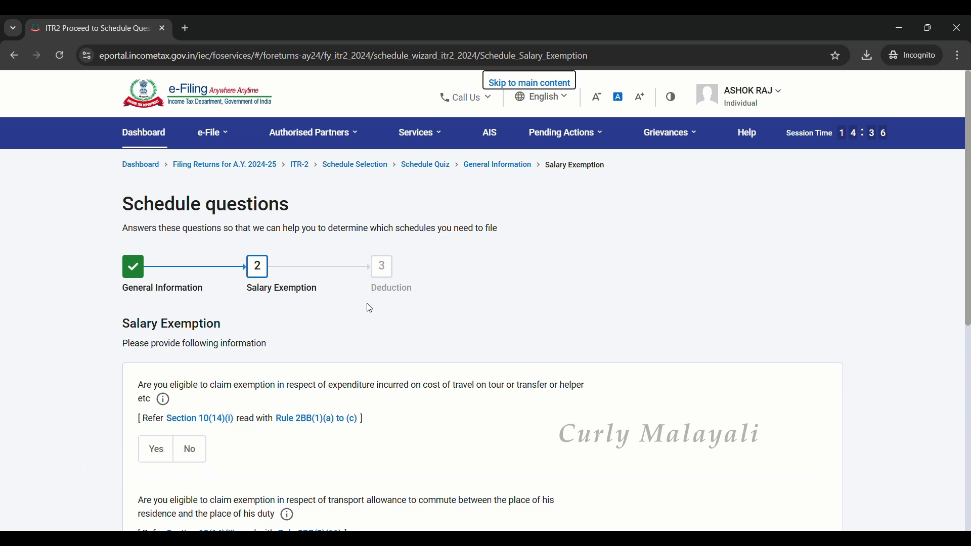
- Answer No to all three salary exemption questions and to the section 80CCD(2) deduction question, completing the schedule questions
scroll(370, 308, down, 3)
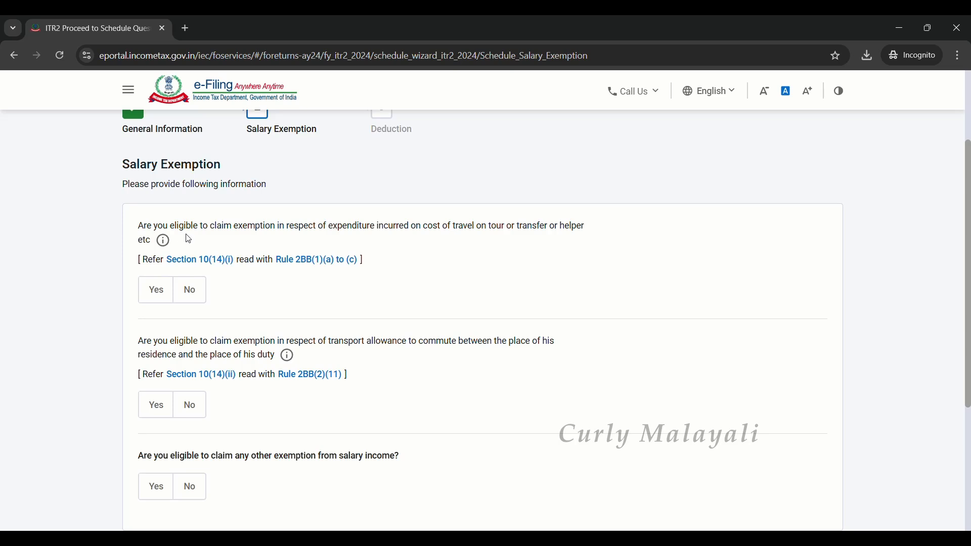
mouse_move(170, 247)
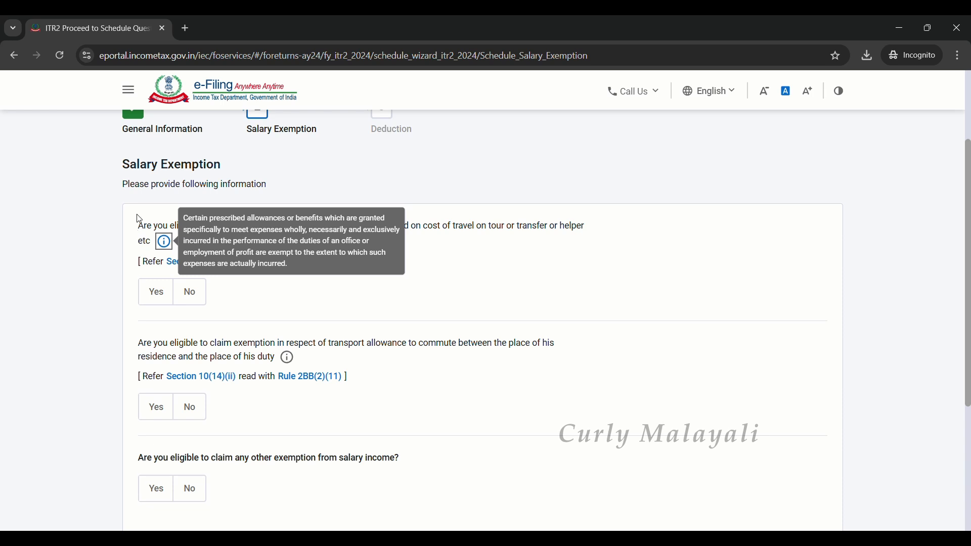
click(195, 297)
scroll(197, 318, down, 1)
click(197, 341)
click(191, 424)
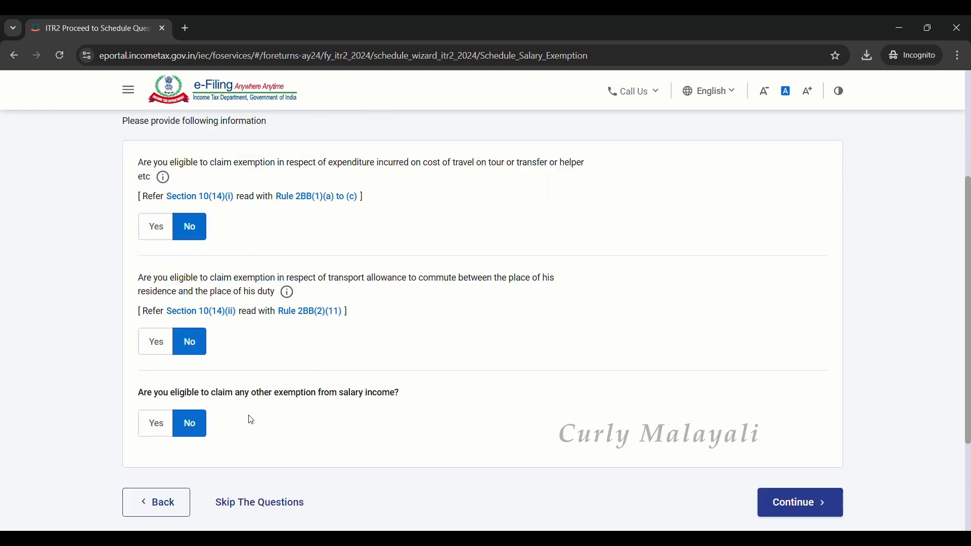
click(829, 504)
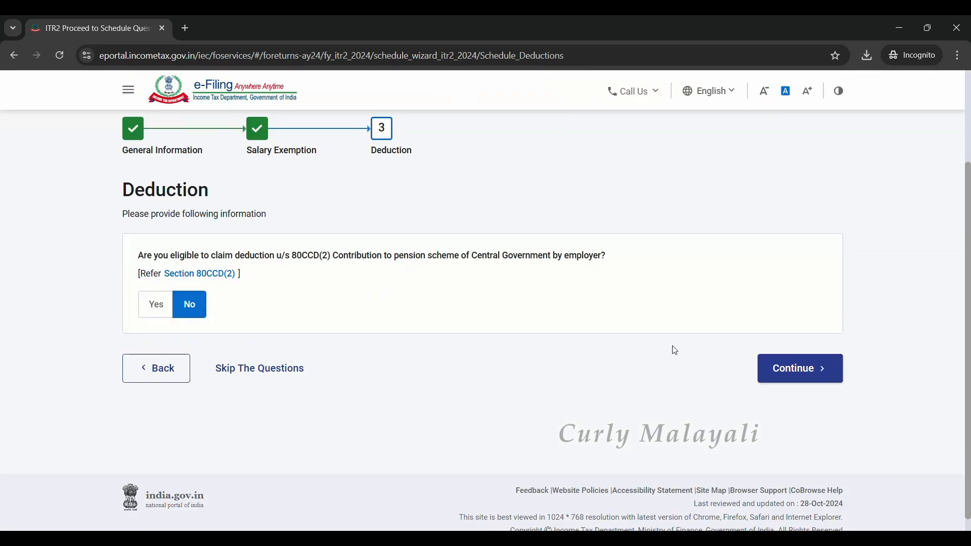
click(804, 368)
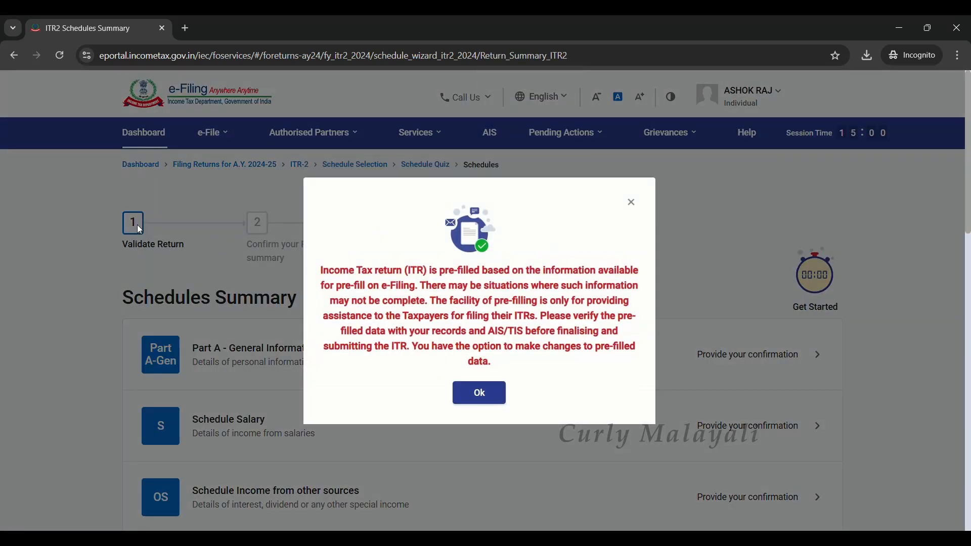
- Acknowledge the notice about pre-filled data and confirm Part A - General Information, keeping Yes for having a bank account in India
click(487, 394)
scroll(263, 329, down, 2)
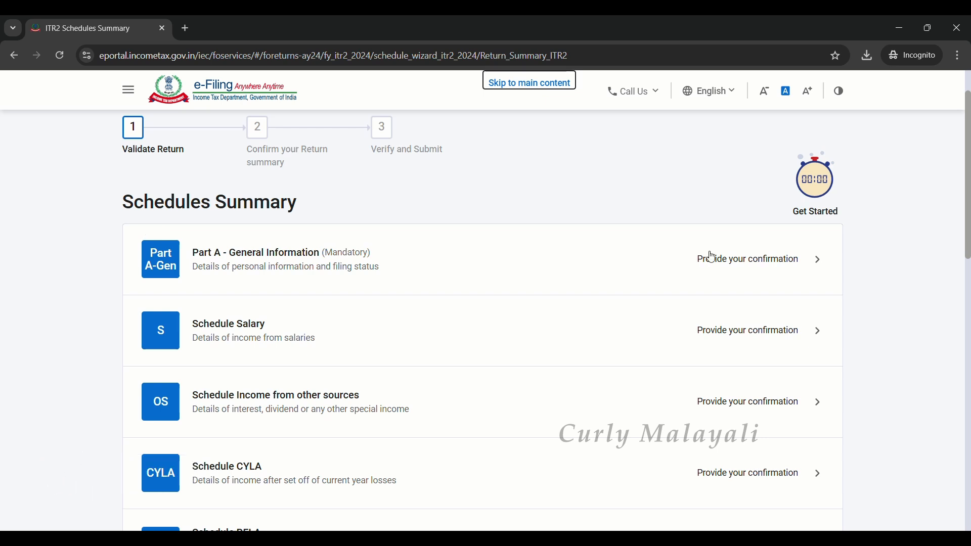
click(600, 268)
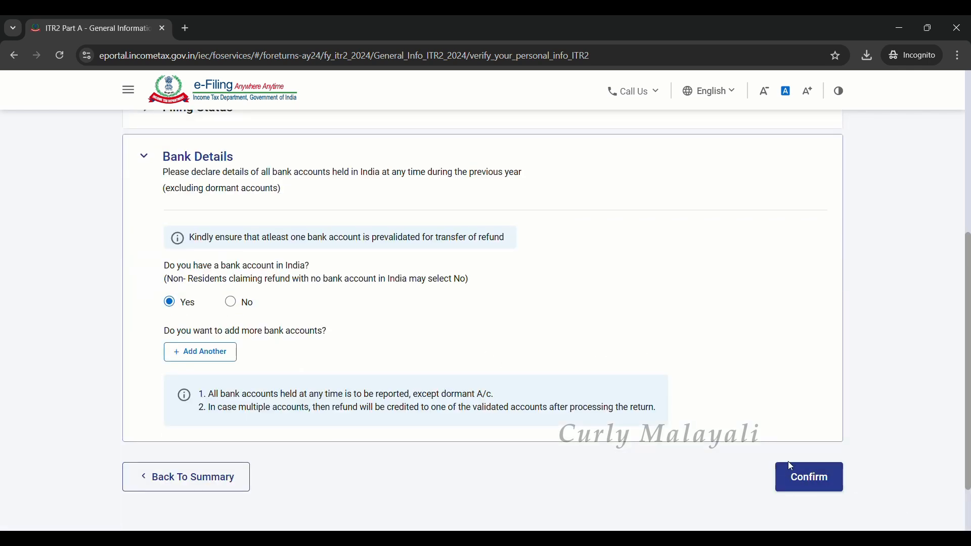
click(814, 488)
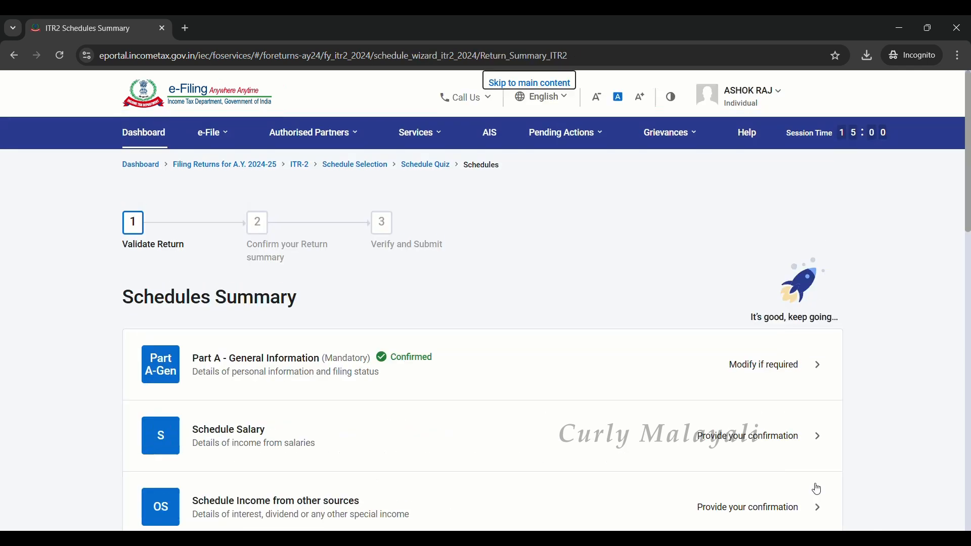
- Look through the Schedules Summary, then review Schedule Salary and confirm it without adding any employer
scroll(558, 273, down, 4)
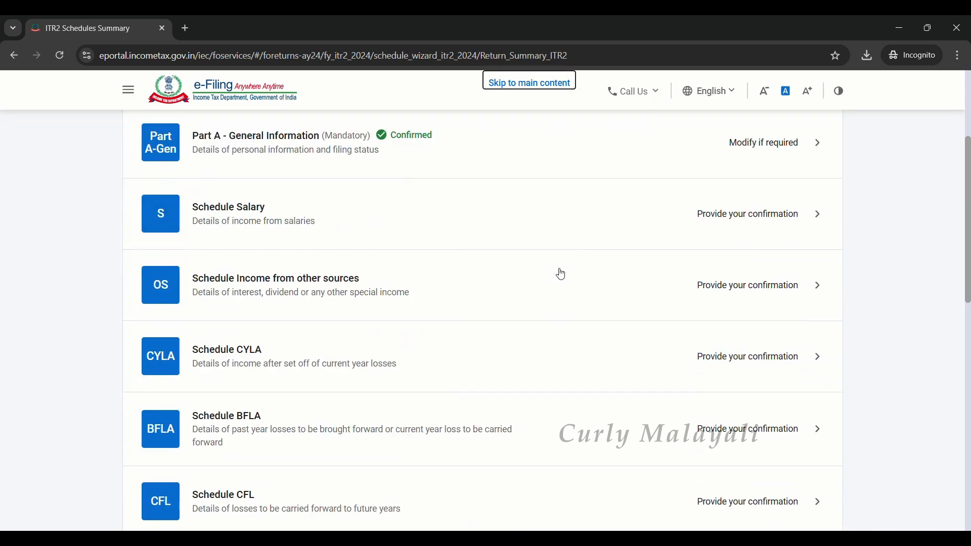
scroll(280, 239, down, 4)
scroll(279, 240, down, 8)
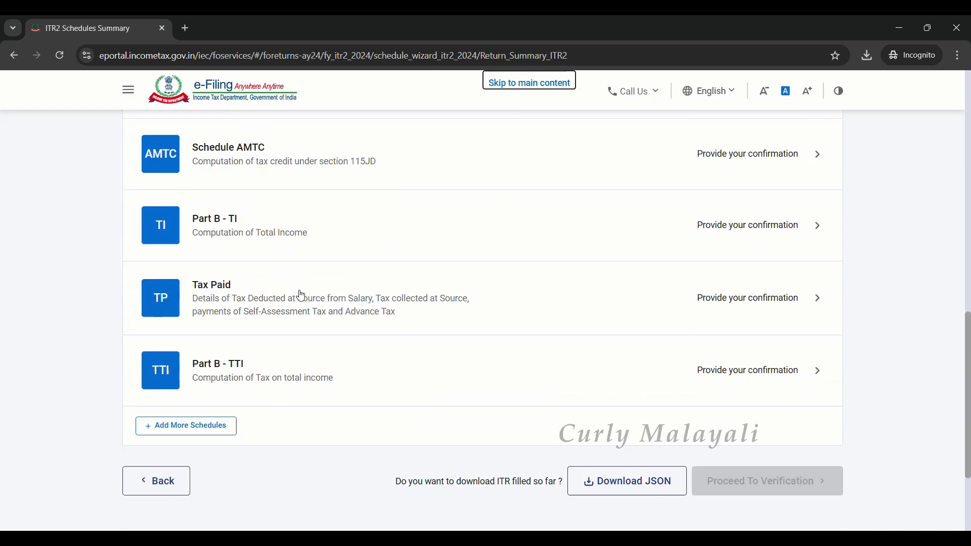
scroll(299, 293, up, 10)
scroll(339, 321, up, 5)
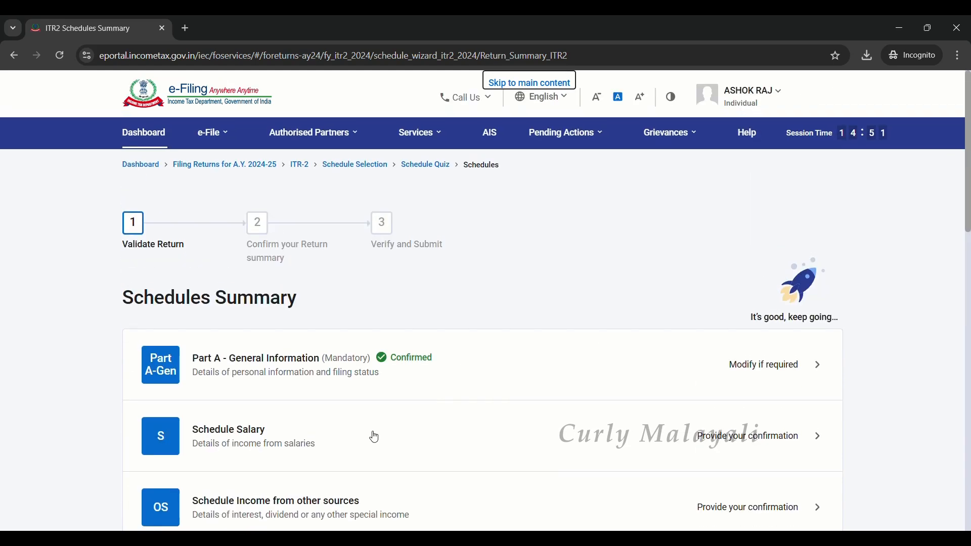
scroll(379, 455, down, 2)
click(401, 303)
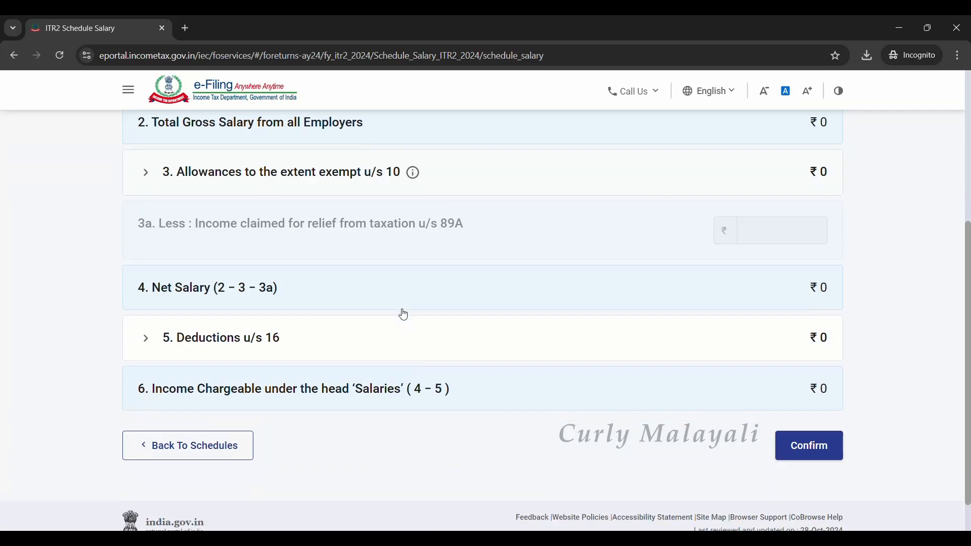
scroll(520, 354, up, 3)
scroll(520, 354, up, 3)
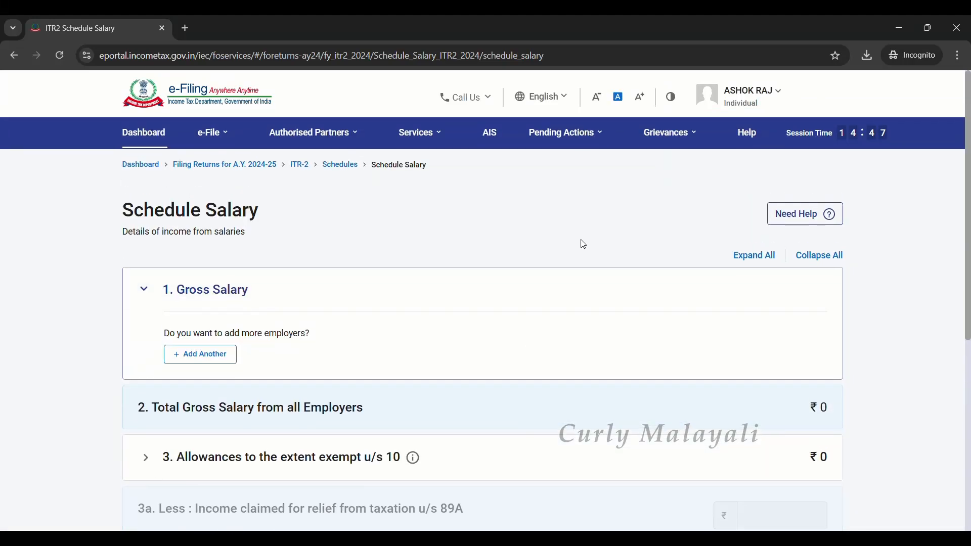
scroll(584, 244, down, 7)
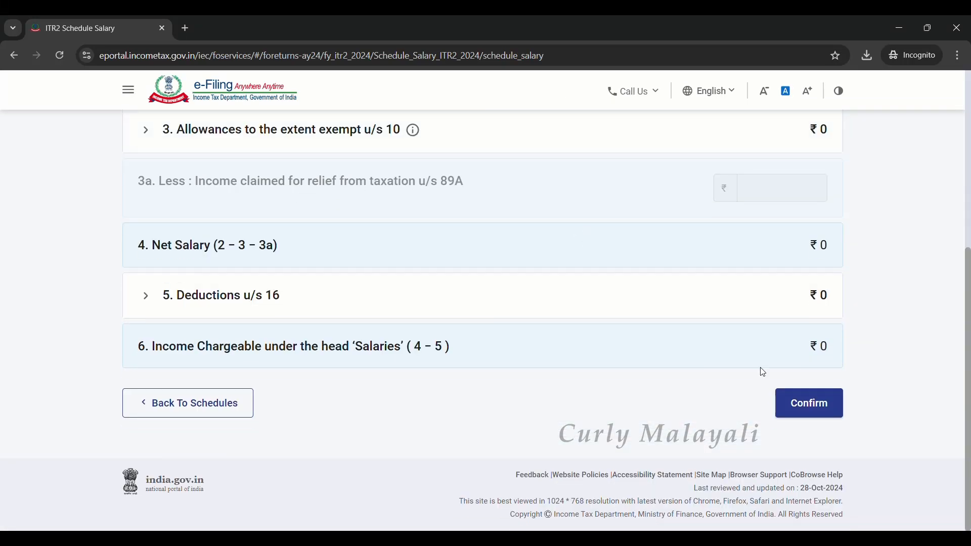
click(819, 403)
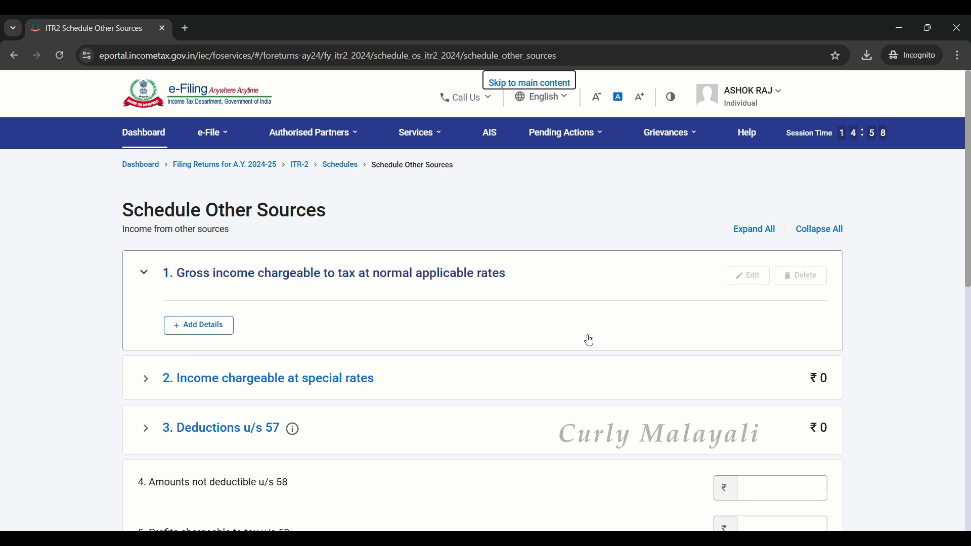
- Review Schedule Other Sources and confirm it without adding any income or deductions
scroll(590, 342, down, 3)
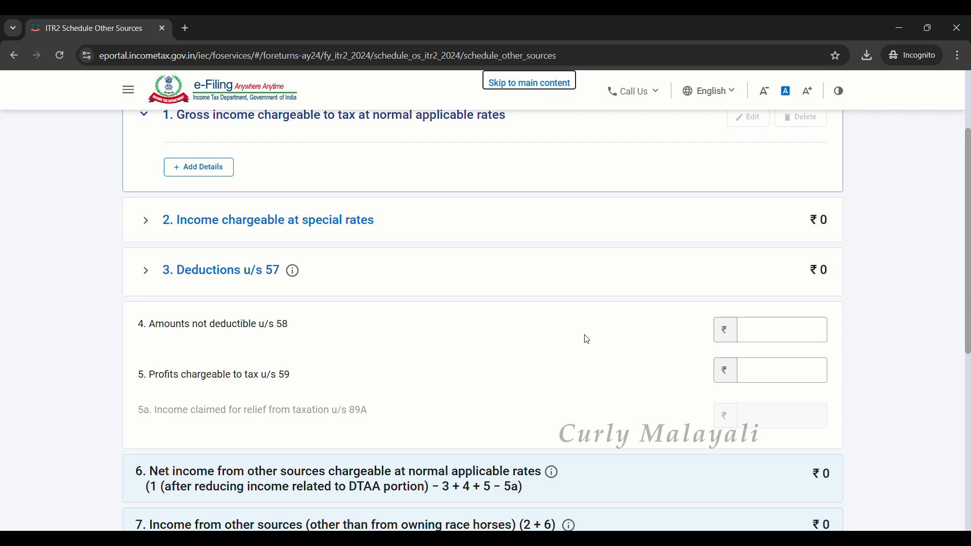
scroll(586, 339, down, 6)
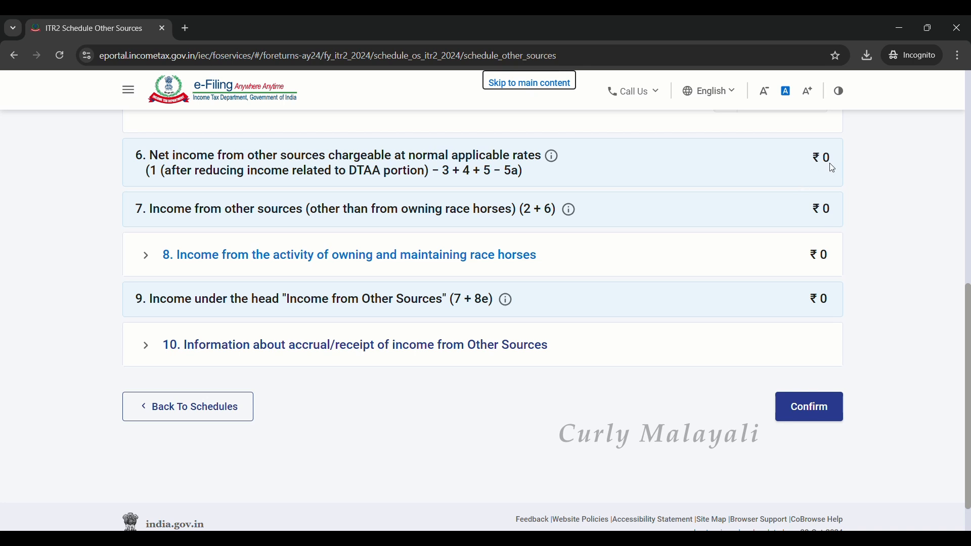
click(807, 412)
- Open Part B - TI, the computation of total income, and show the details of Income from other sources
click(321, 513)
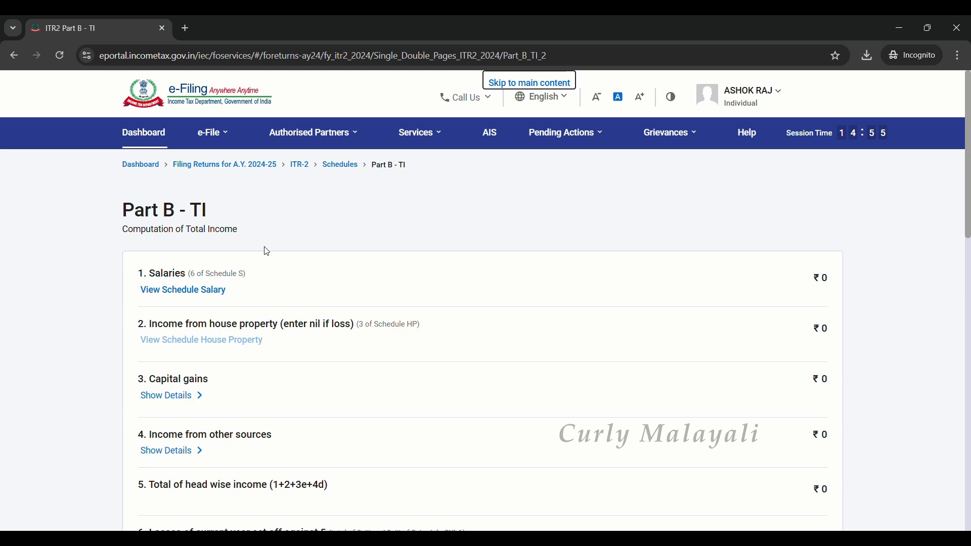
scroll(267, 251, down, 2)
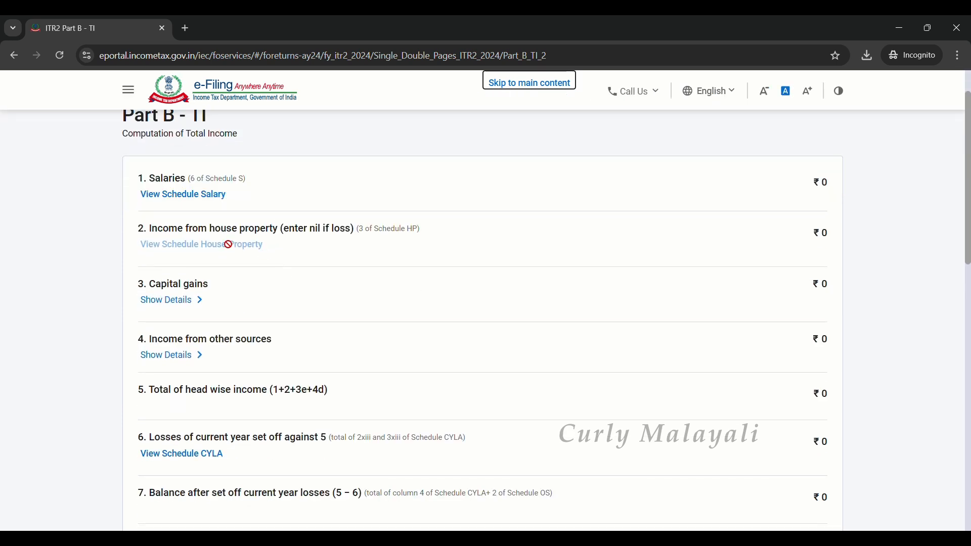
click(173, 359)
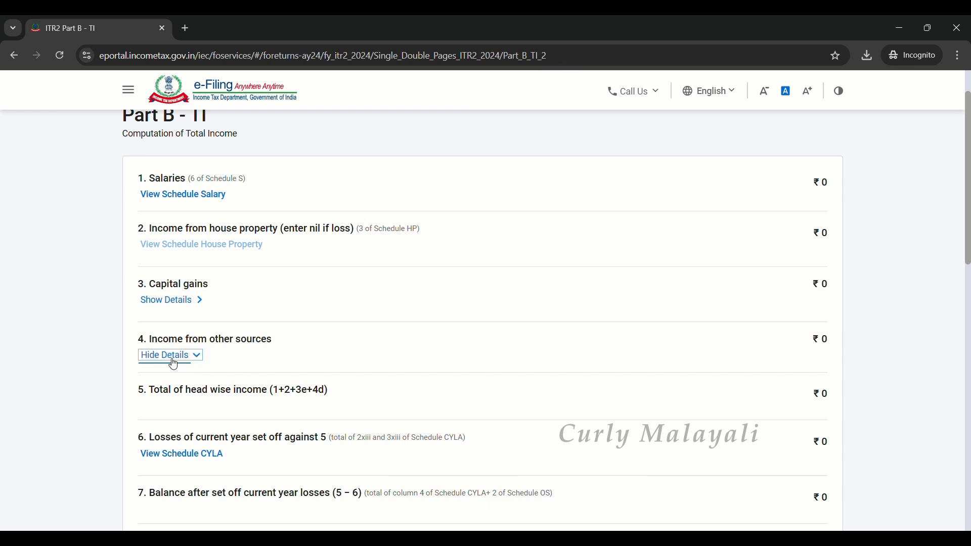
scroll(379, 375, down, 1)
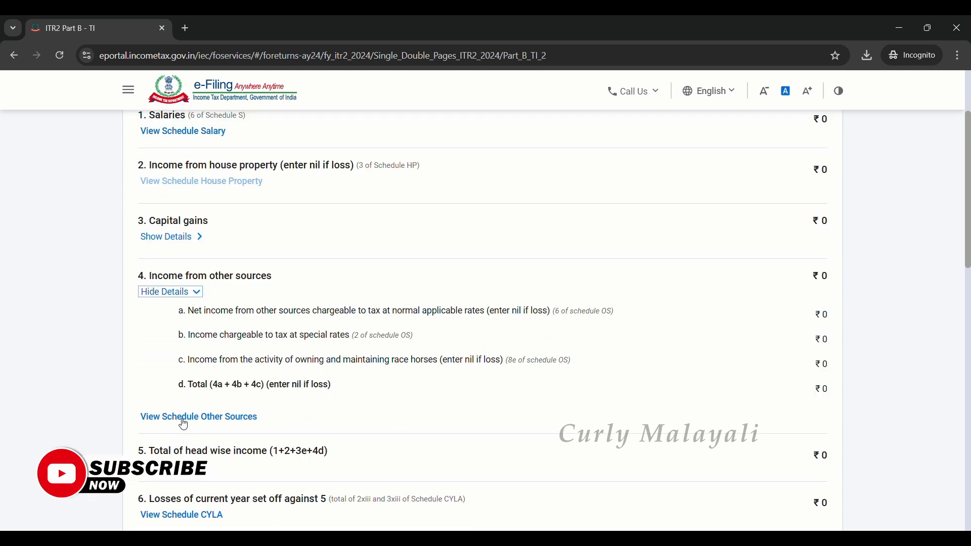
- Open Schedule Other Sources and start an entry for gross income at normal applicable rates with nature of income "b. Interest, Gross"
click(207, 422)
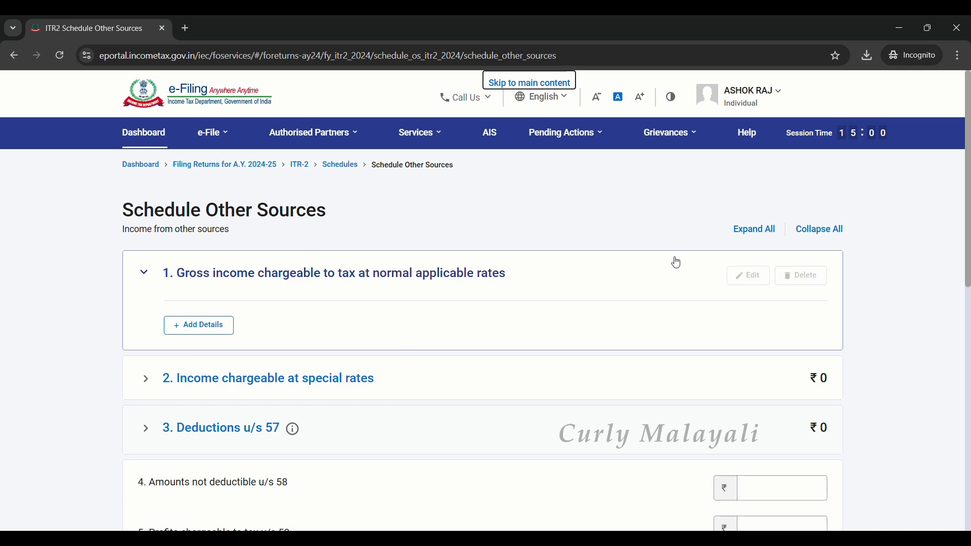
click(199, 326)
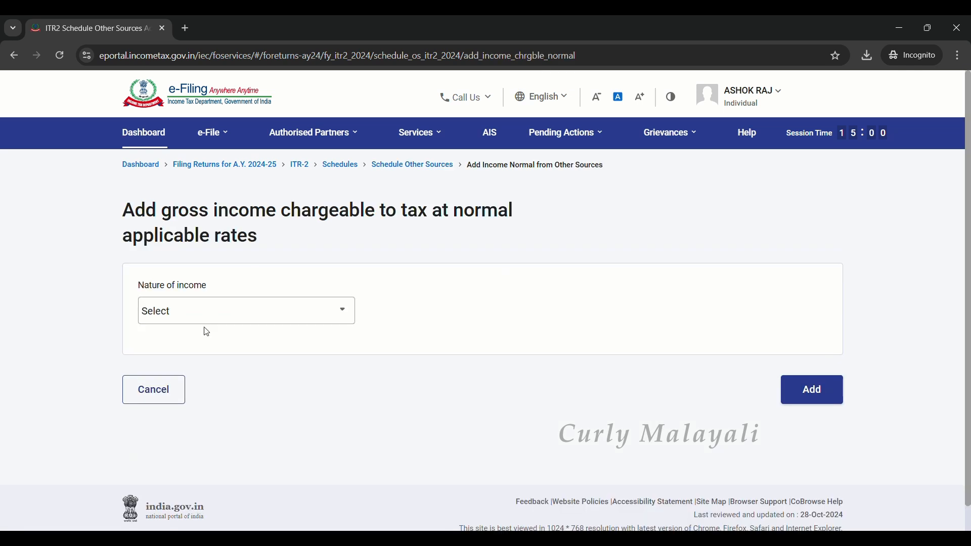
click(231, 319)
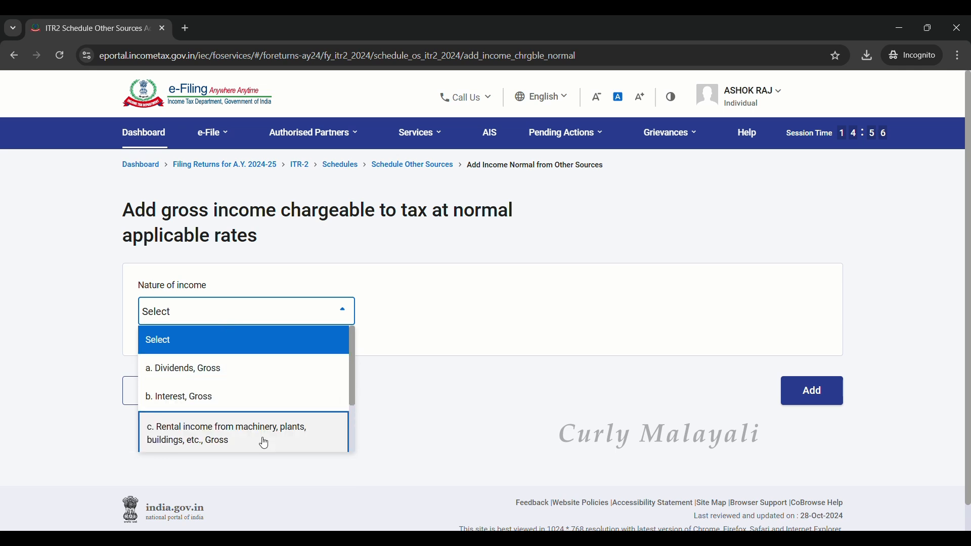
click(227, 400)
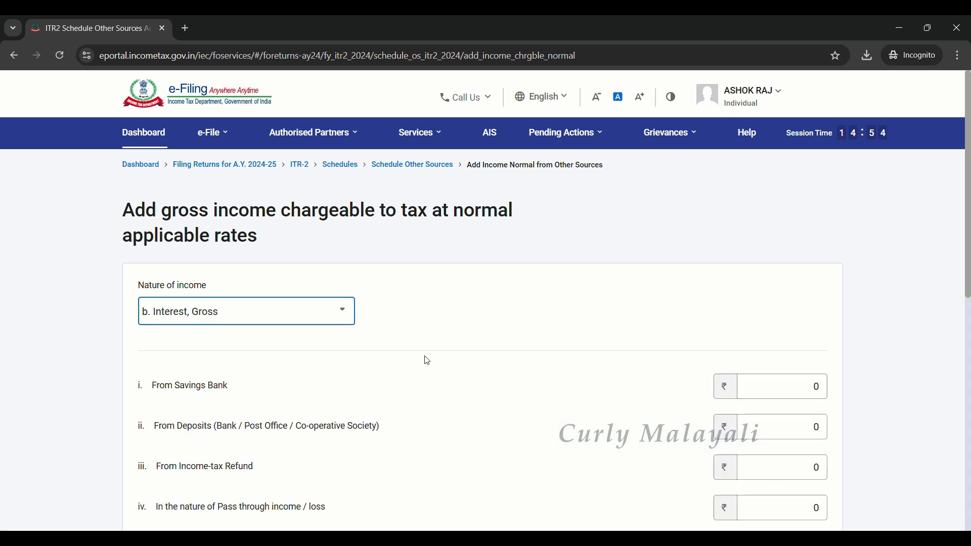
- Enter 430 as interest from Savings Bank and add the entry to the normal-rate gross income
scroll(496, 330, down, 2)
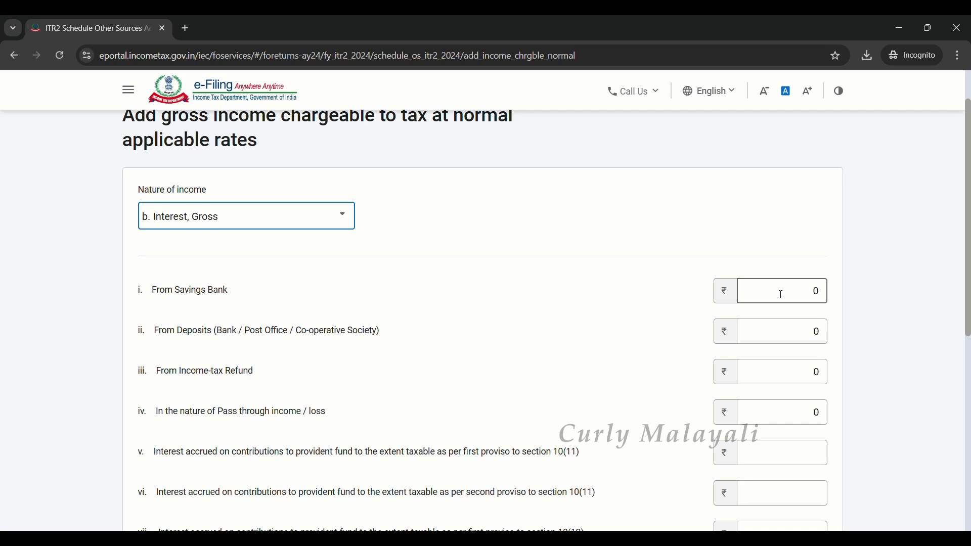
click(782, 291)
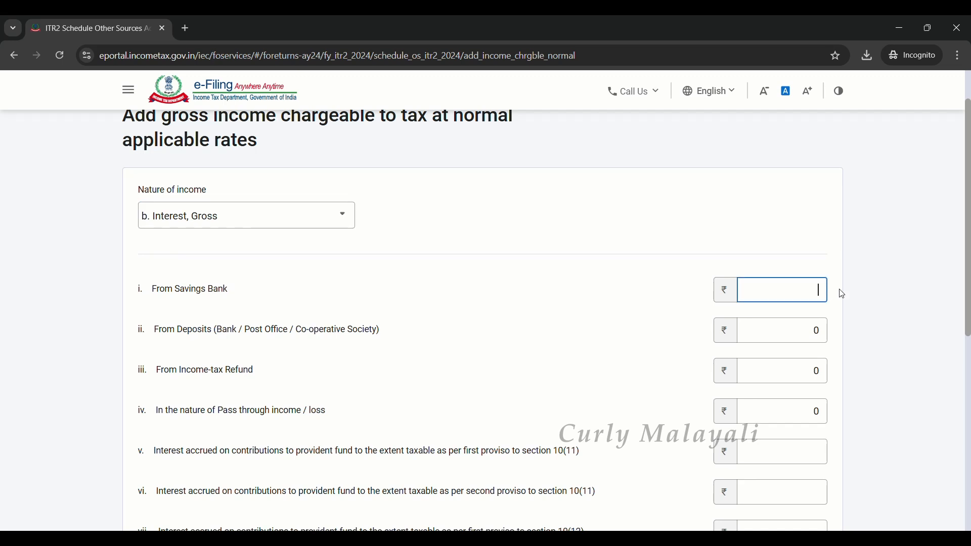
text(430)
scroll(736, 323, down, 3)
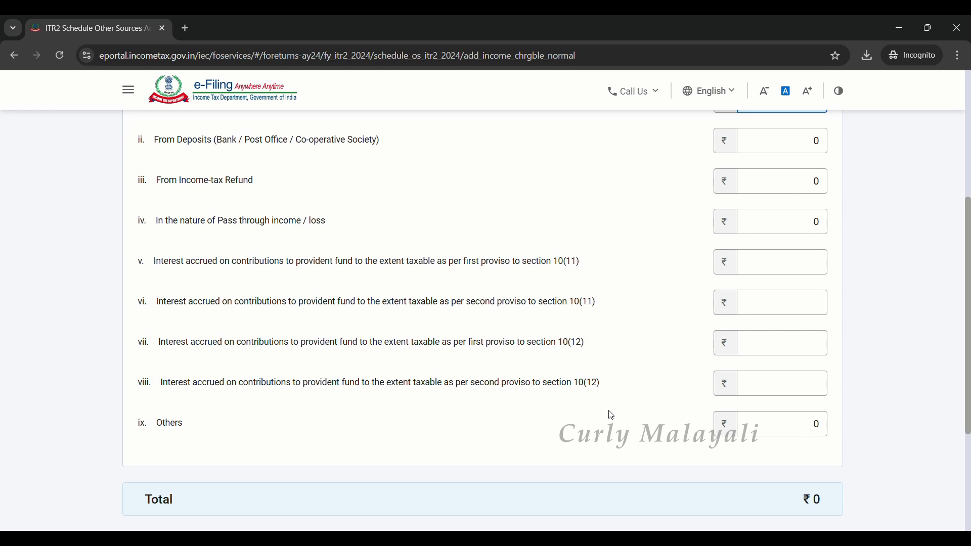
click(603, 423)
scroll(643, 390, down, 3)
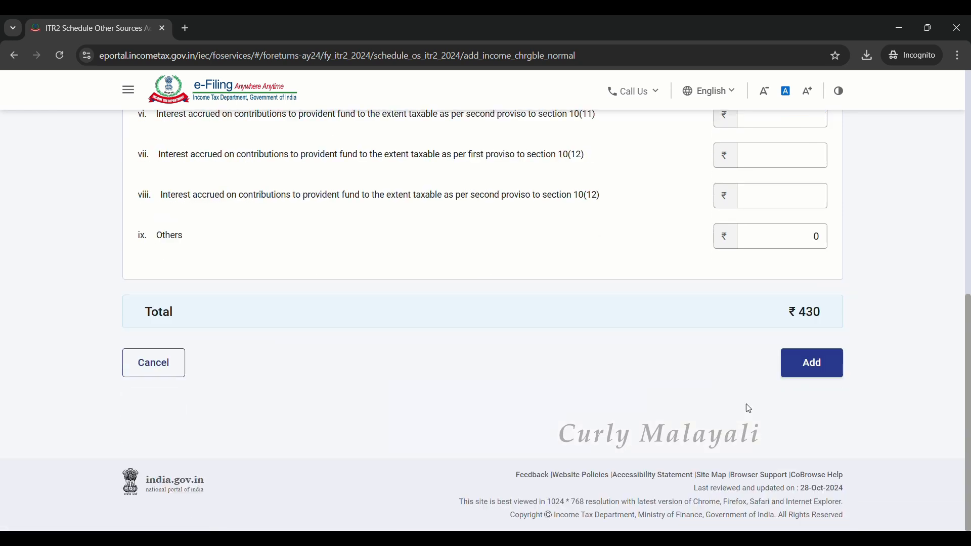
click(811, 372)
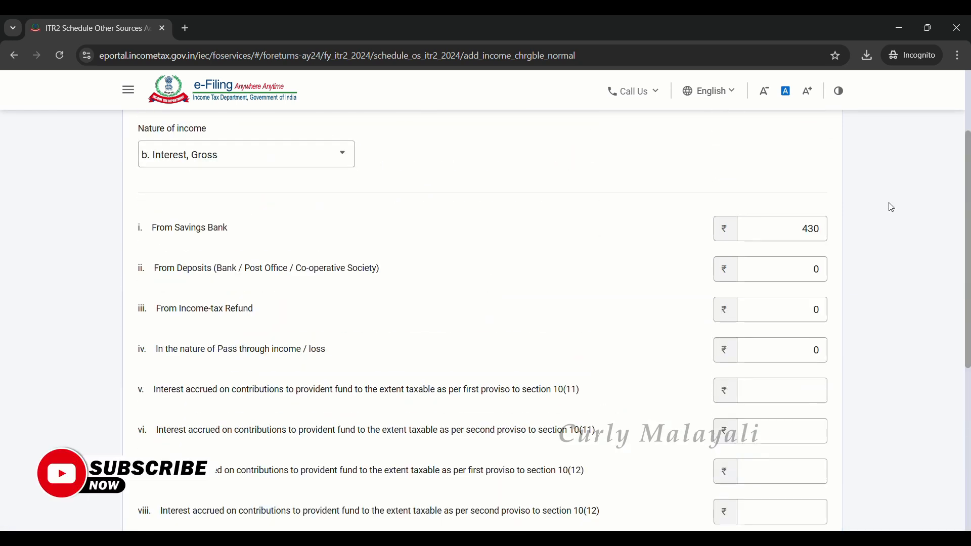
scroll(802, 389, down, 4)
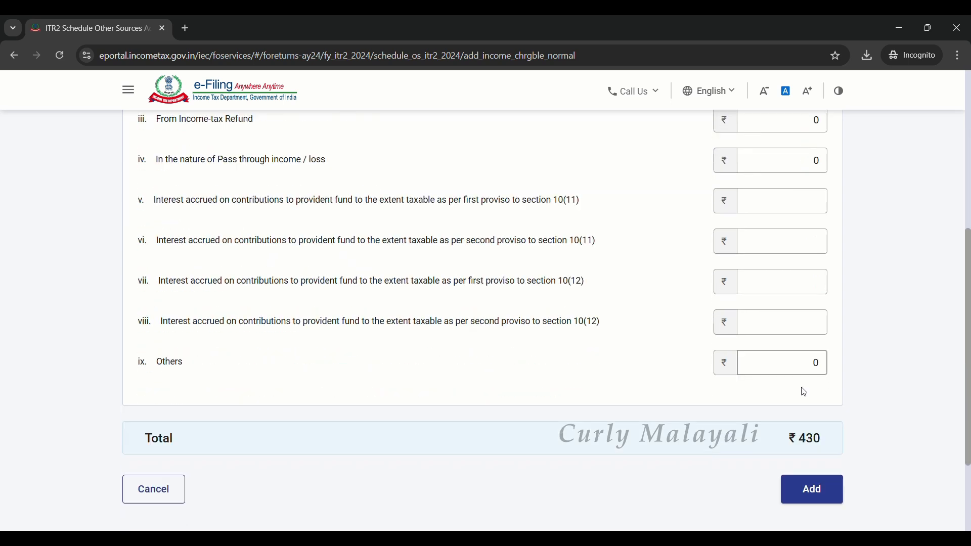
click(809, 487)
- Select the "b. Interest, Gross" entry, review the remaining sections and confirm Schedule Other Sources
scroll(624, 358, down, 6)
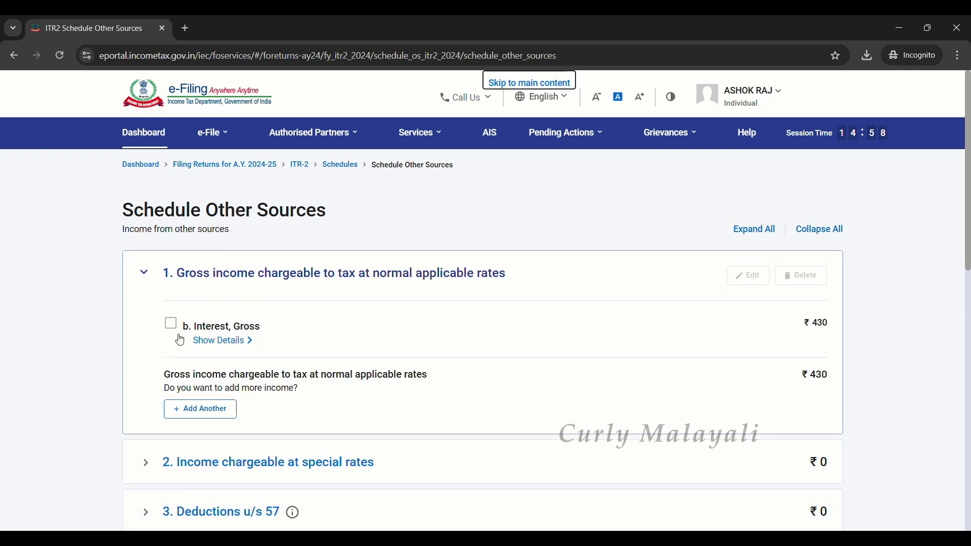
click(172, 323)
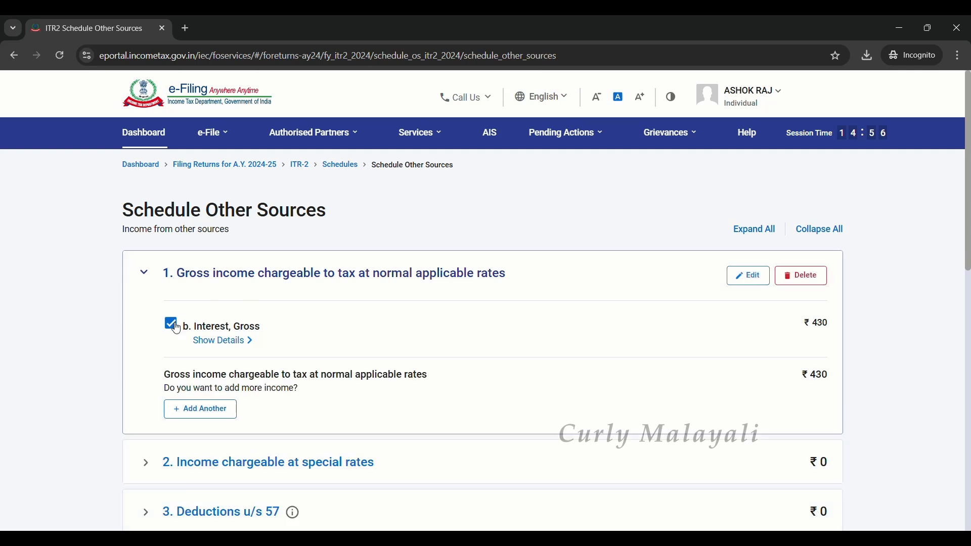
scroll(429, 332, down, 10)
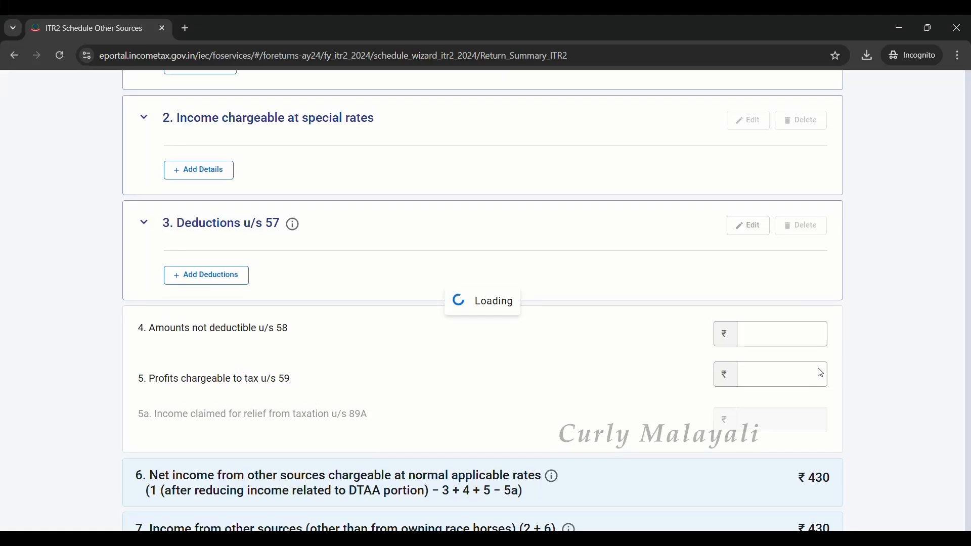
scroll(234, 425, down, 15)
- Open Part B - TTI and review the tax liability computation, including taxes paid, amount payable and refund
click(234, 424)
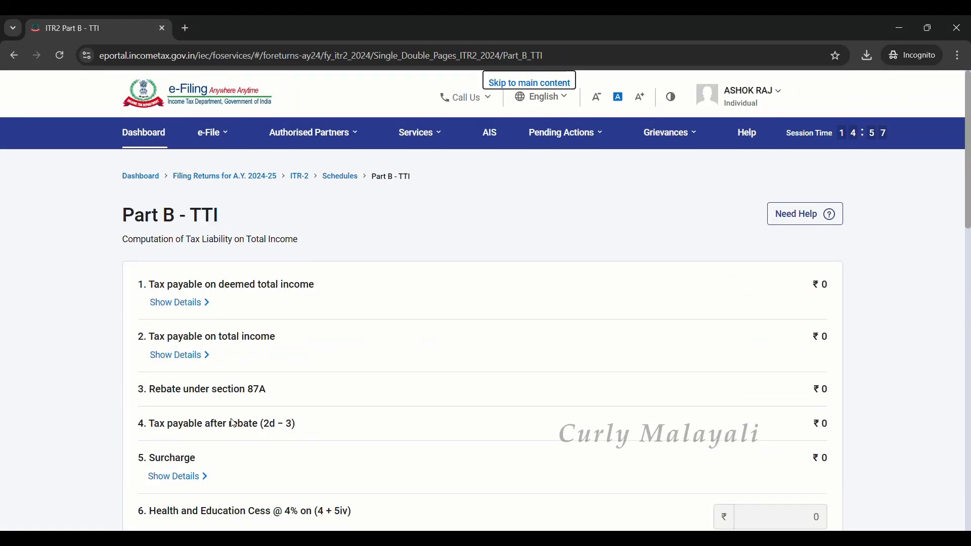
scroll(289, 278, down, 15)
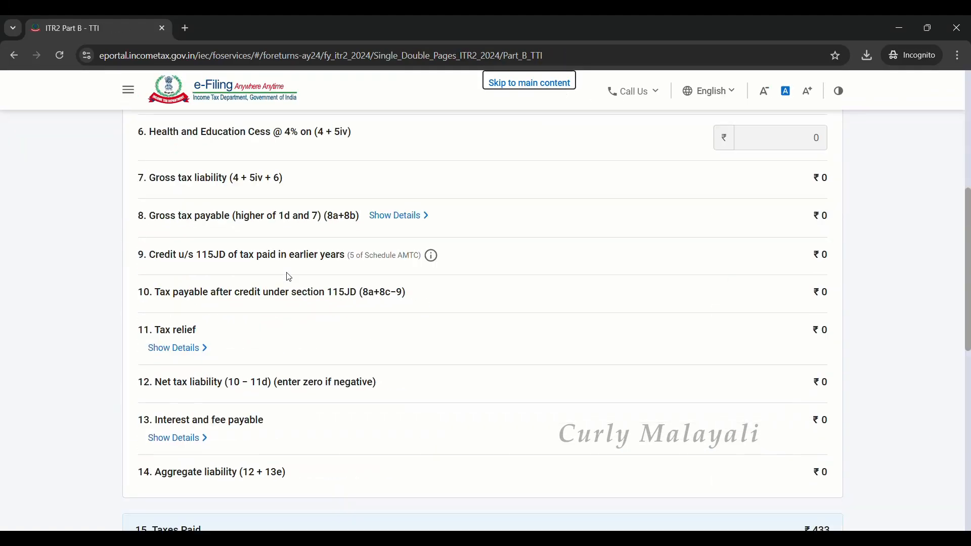
scroll(749, 209, up, 3)
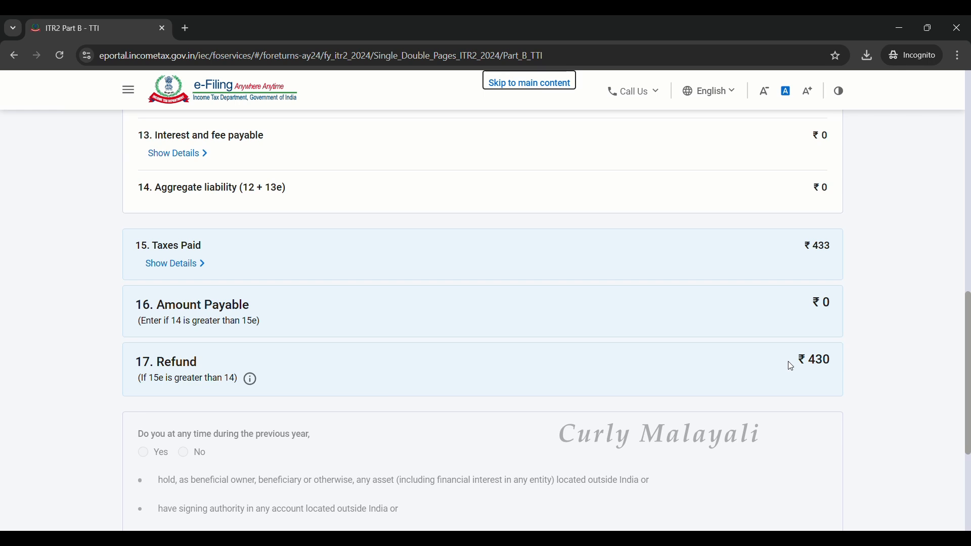
drag(831, 359, 795, 363)
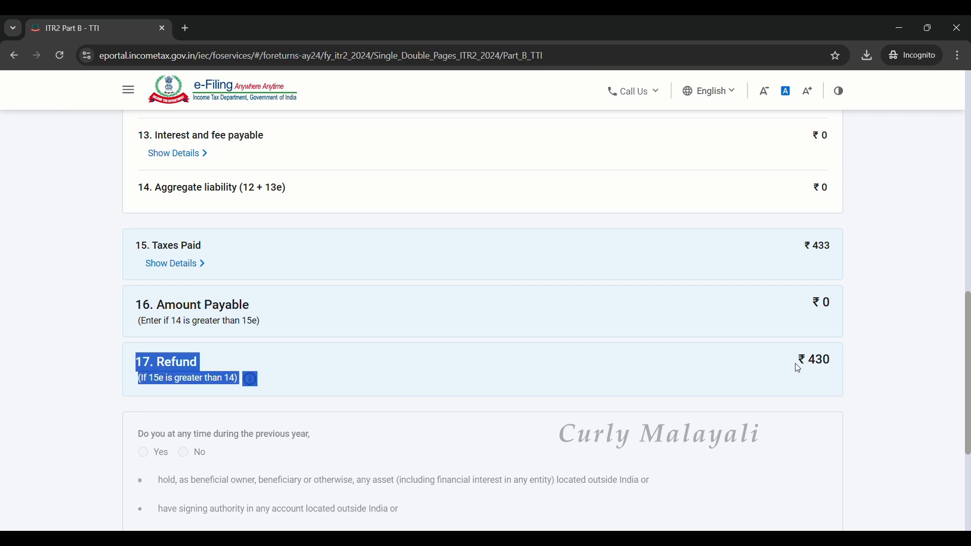
click(700, 394)
scroll(708, 381, down, 4)
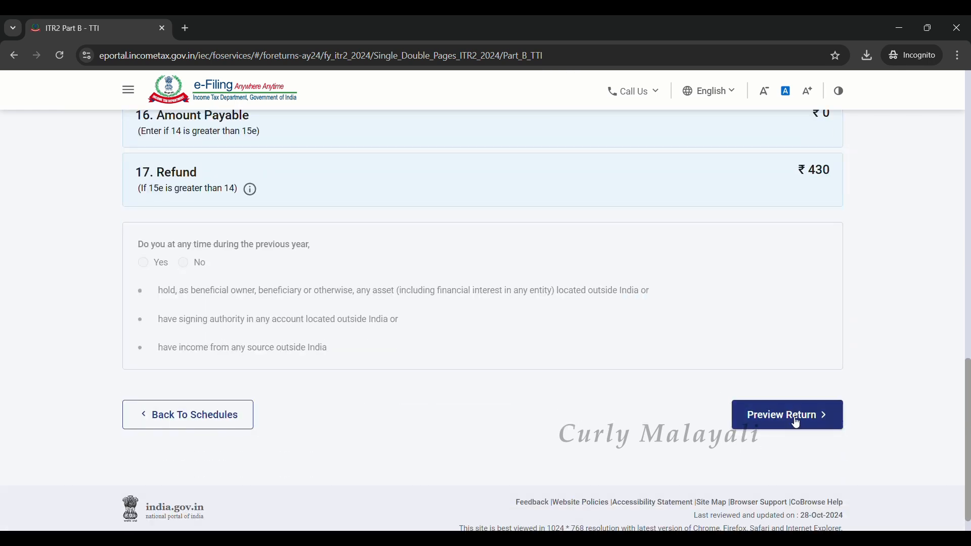
- Preview the return, go through the declaration page to its end and proceed towards verification
click(764, 411)
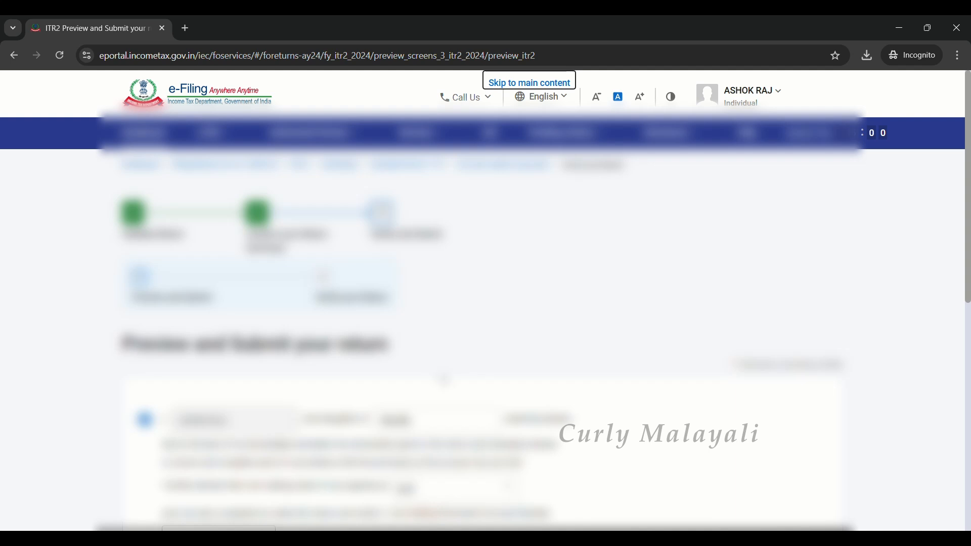
scroll(485, 303, down, 10)
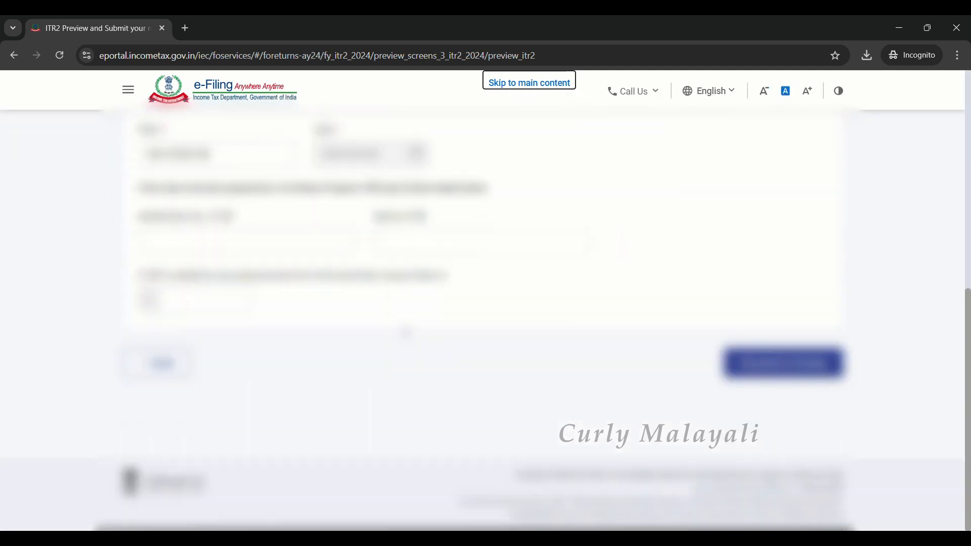
click(791, 376)
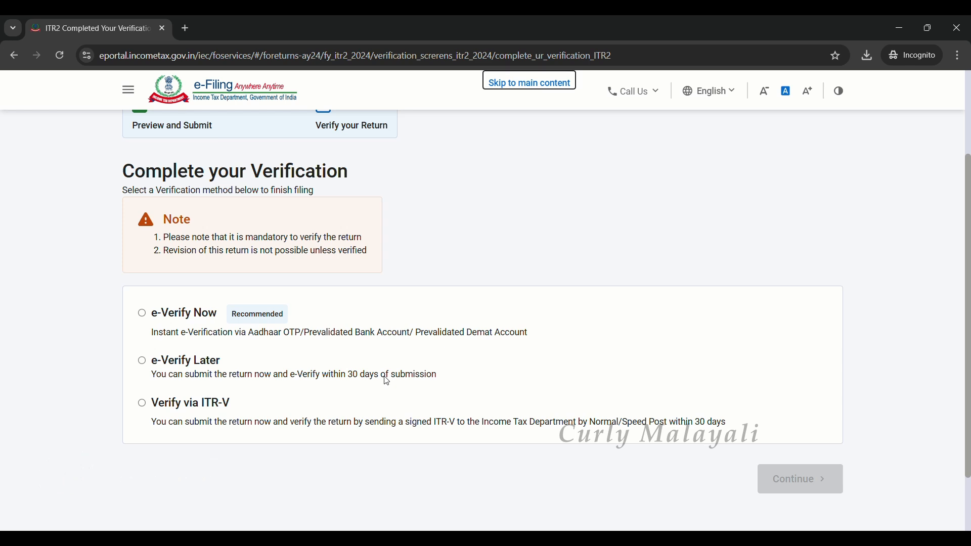
- Choose e-Verify Later as the verification method and confirm the submission of the return
click(142, 360)
click(801, 479)
click(611, 346)
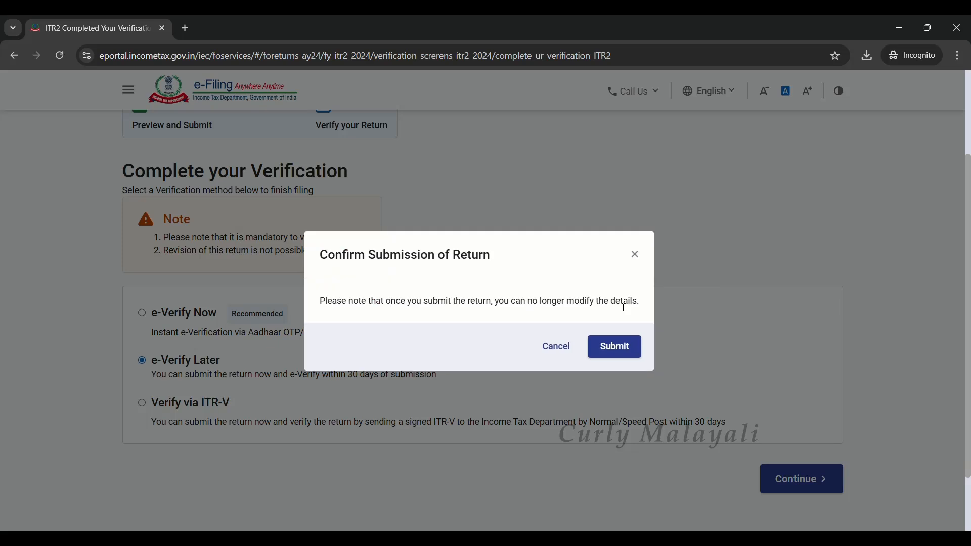
click(615, 347)
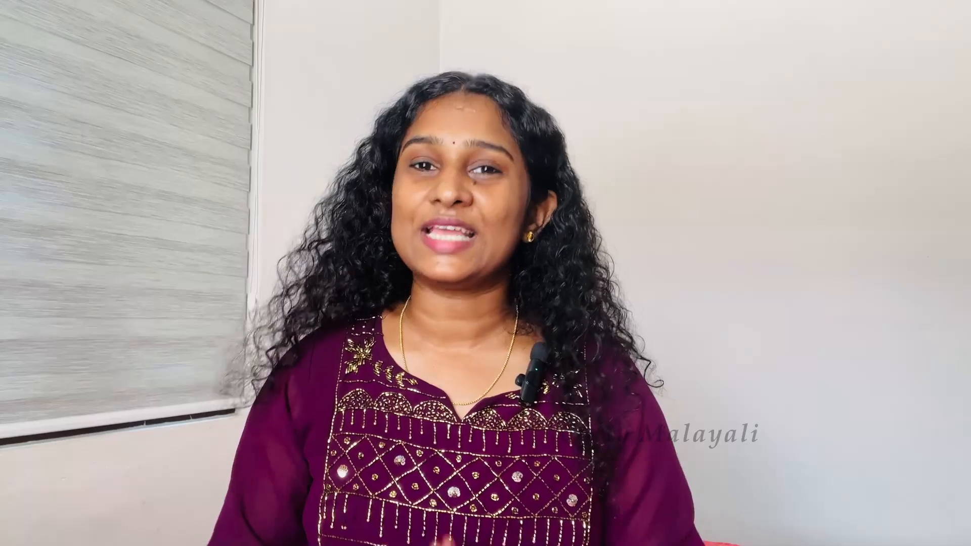